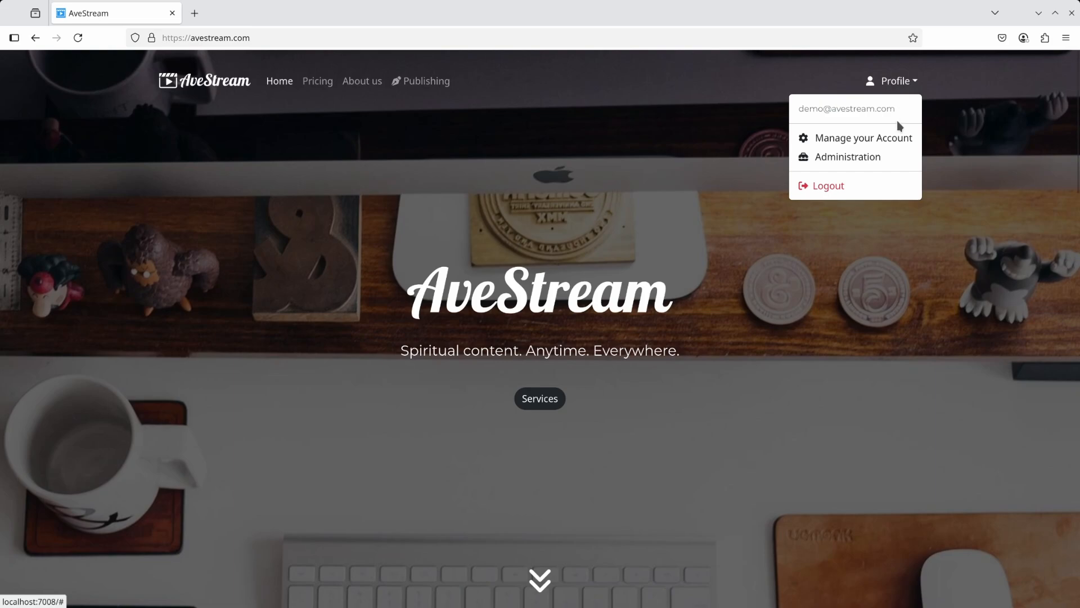
- Import 20 demo blogs for the demo customer with the administration area's Demo Data Importer
click(854, 161)
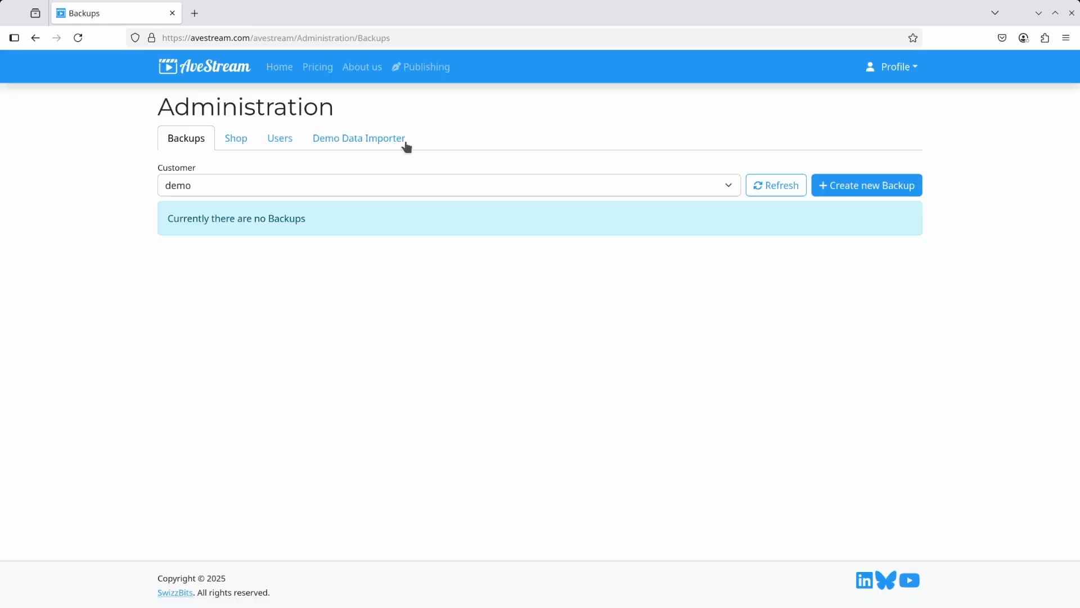
click(365, 142)
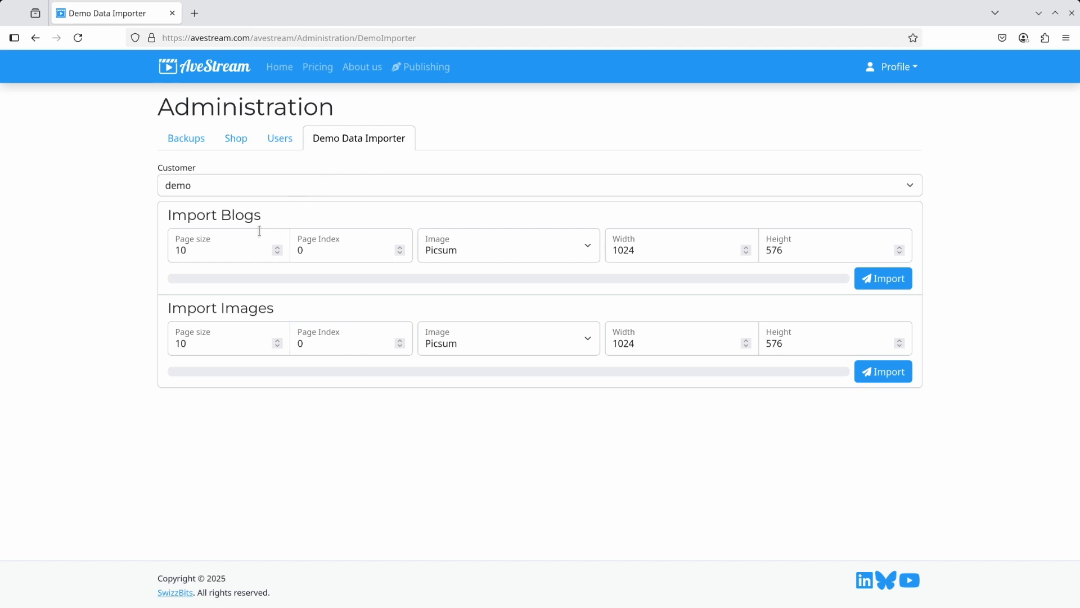
click(215, 247)
double_click(214, 247)
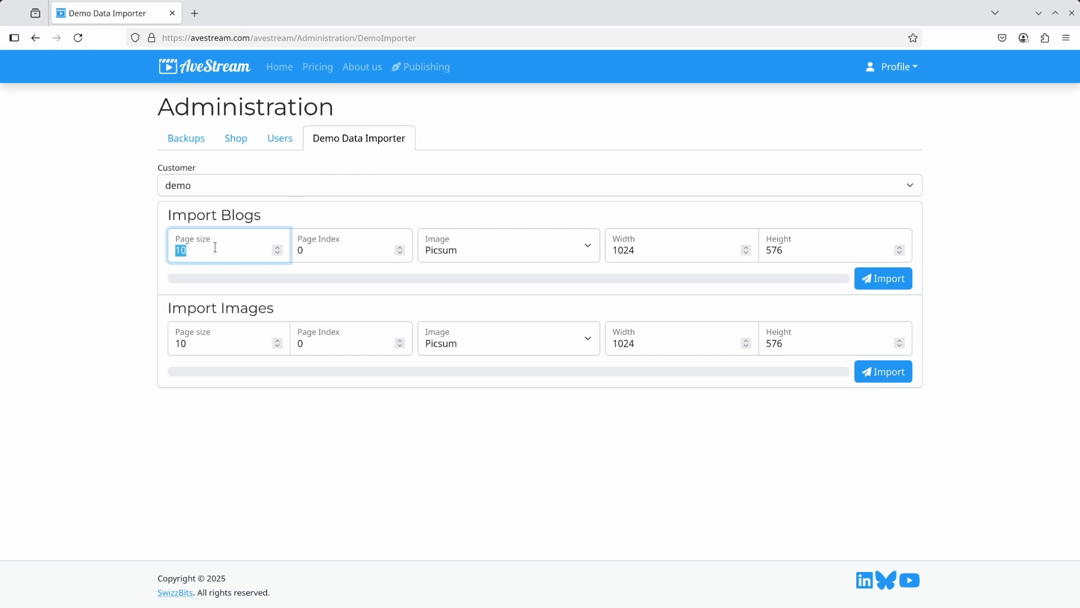
text(20)
click(886, 281)
click(646, 183)
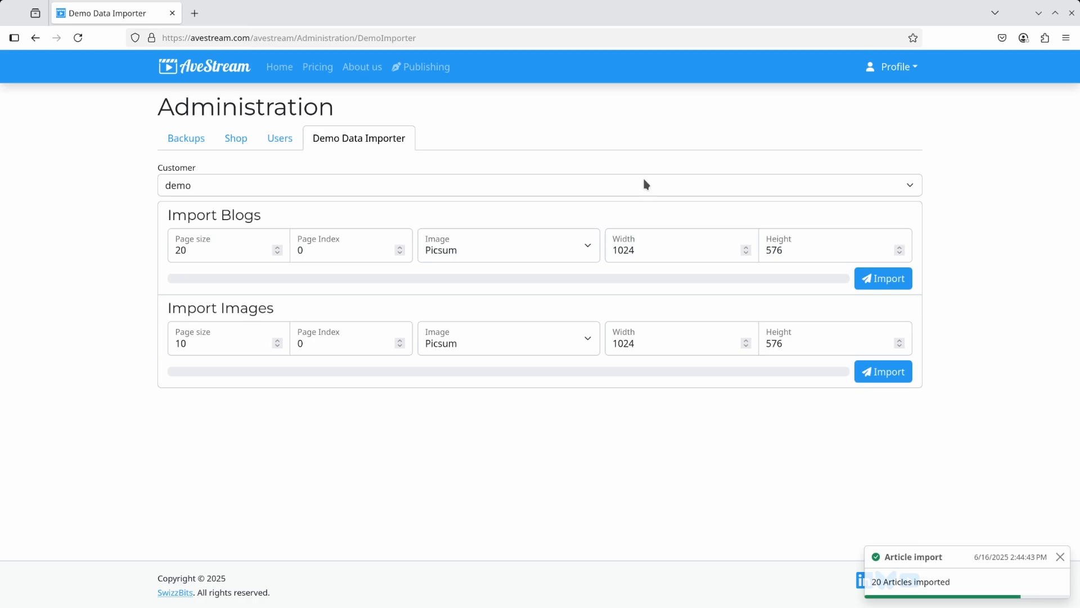
- Go to the publishing area and review the list of imported blogs
click(418, 74)
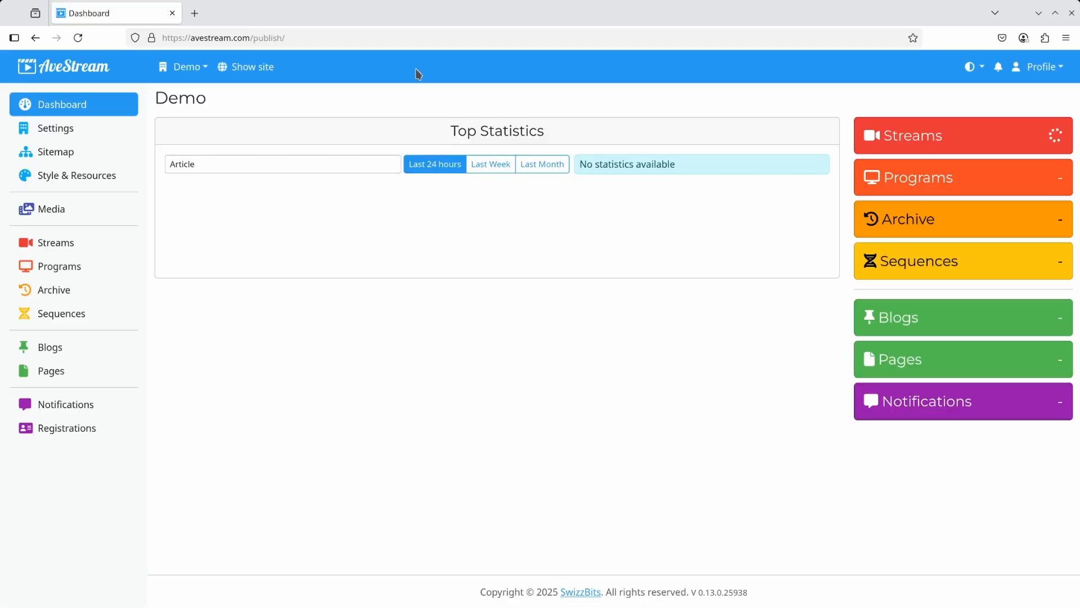
click(66, 350)
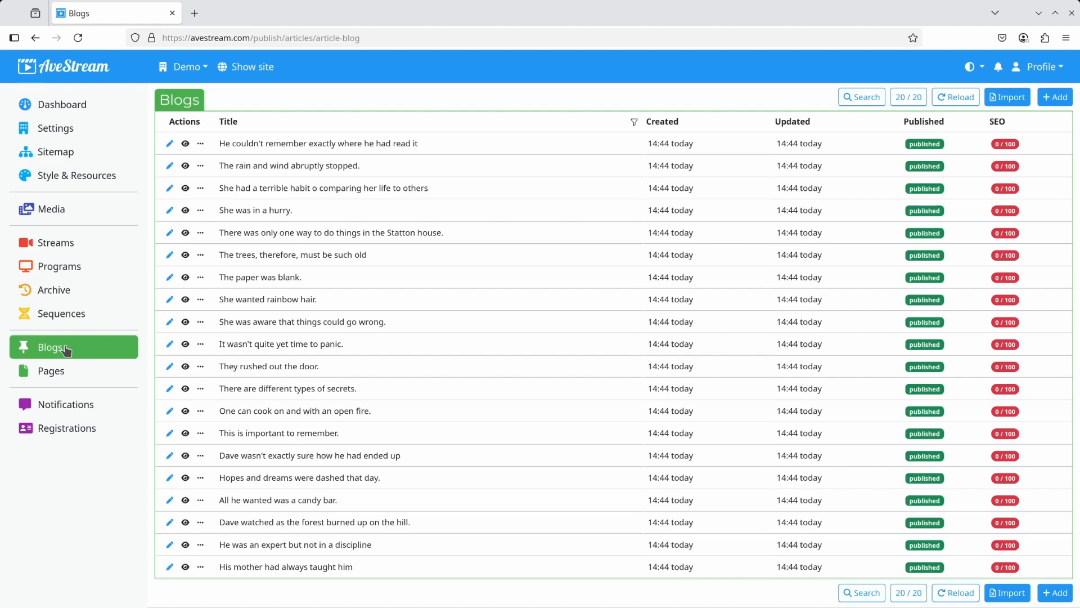
- Add a new item of type Static to the Main sitemap and label it Blogs
click(78, 157)
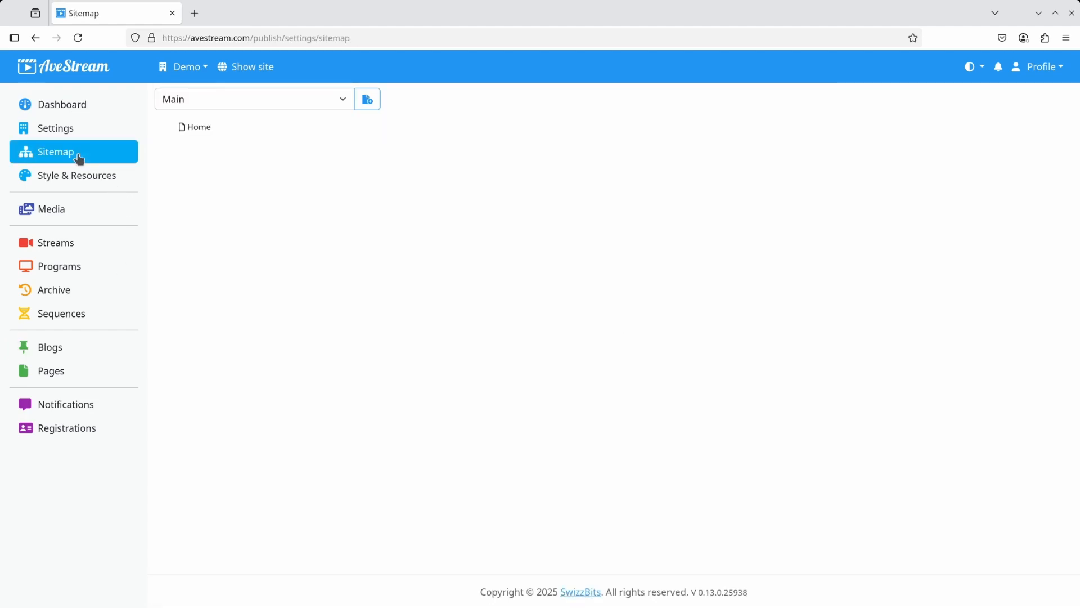
click(367, 100)
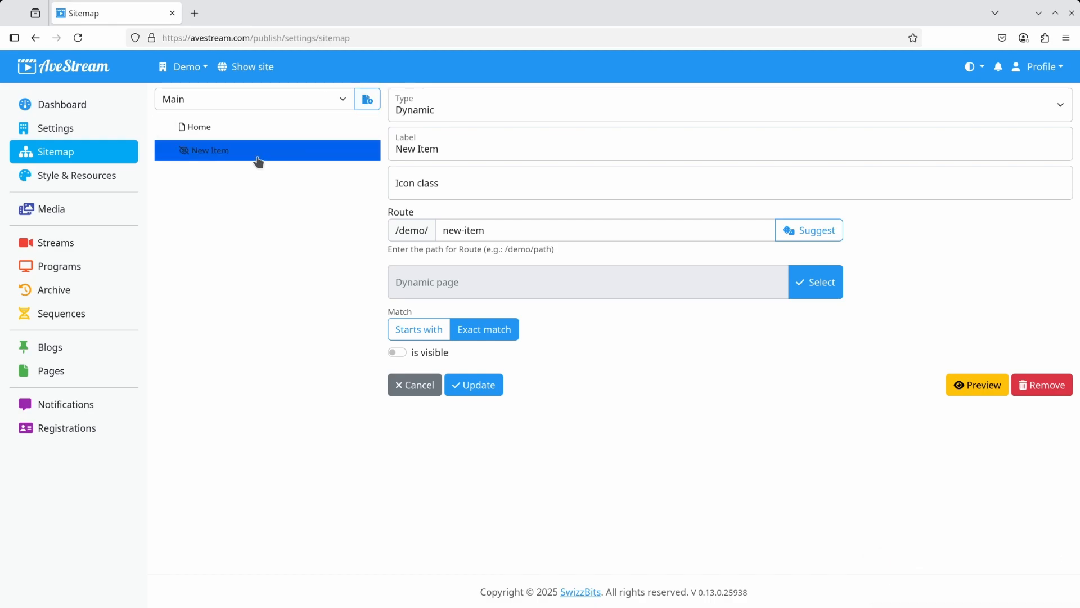
click(453, 108)
click(440, 135)
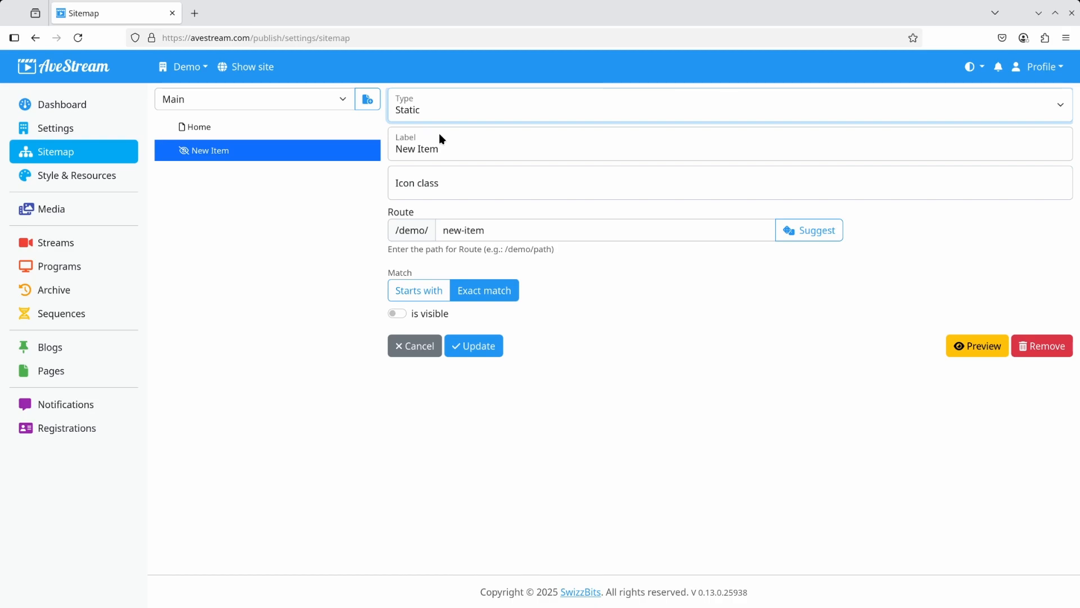
triple_click(459, 144)
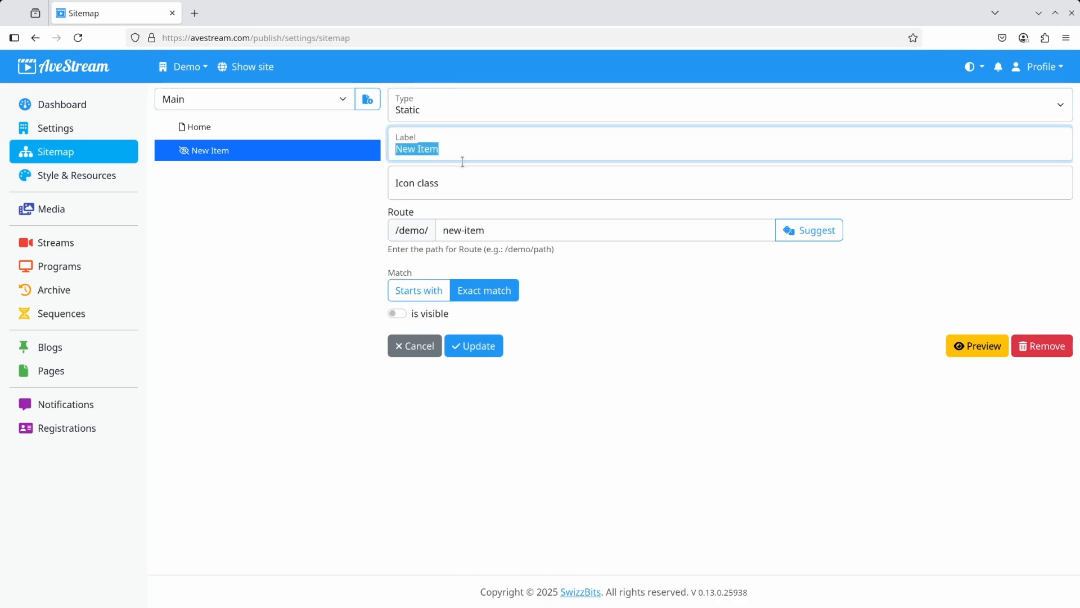
text(Blogs)
key(Tab)
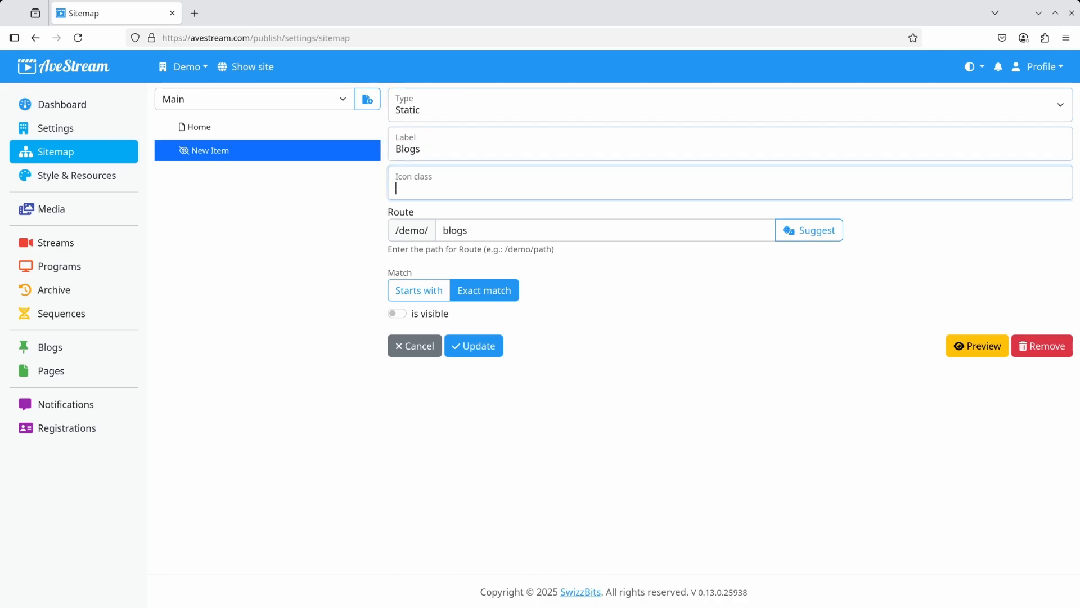
- Set the Blogs sitemap item's route match to Starts with, make it visible, and apply the update
click(425, 294)
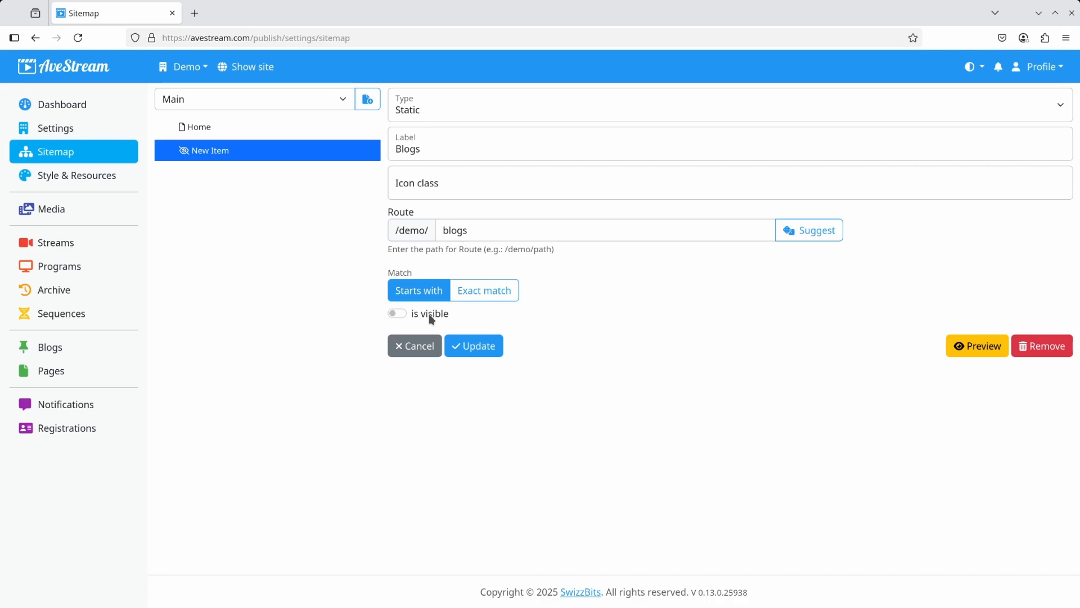
click(429, 314)
click(473, 347)
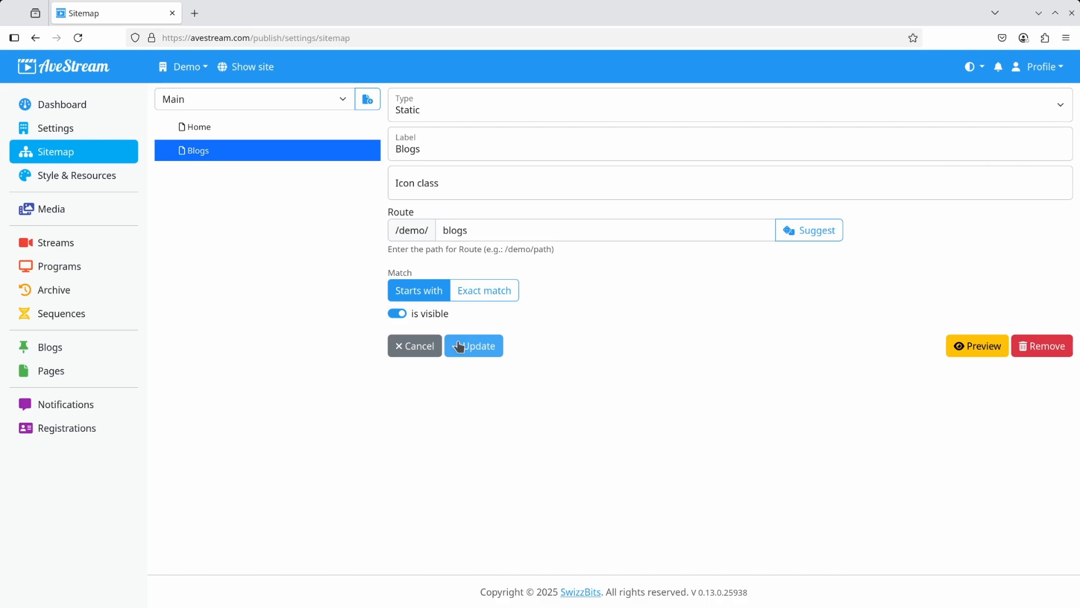
- Set the Blog article type's overview route to /demo/blogs in the customer settings
click(93, 135)
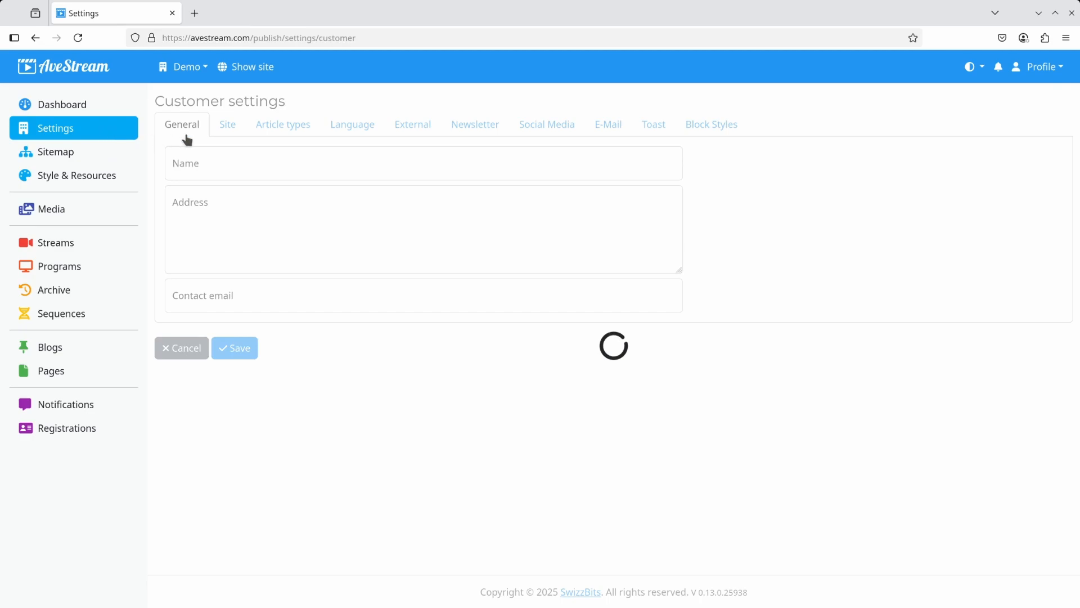
click(290, 130)
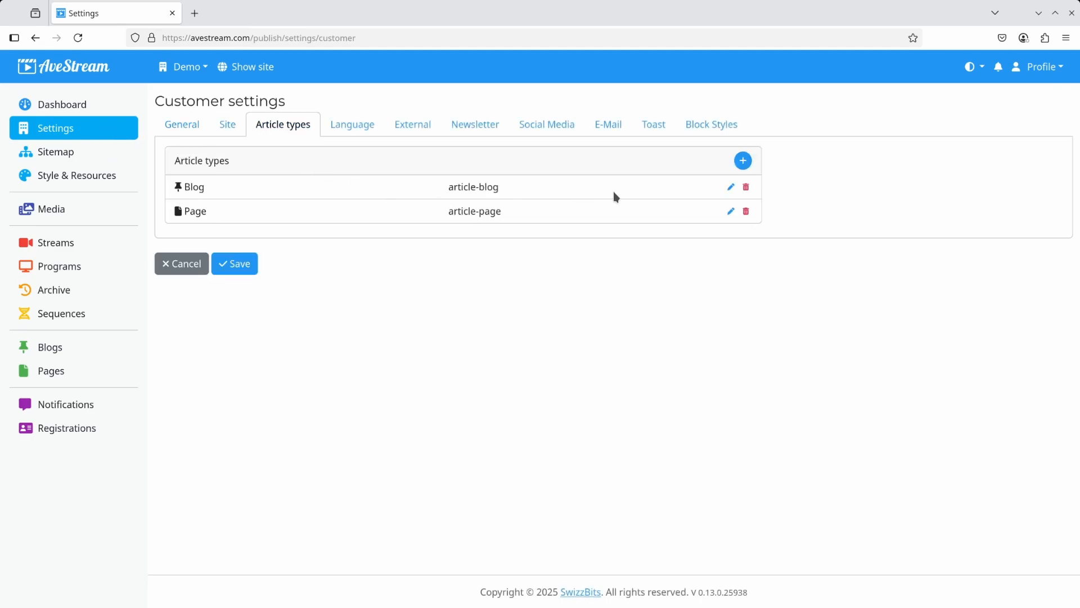
click(731, 187)
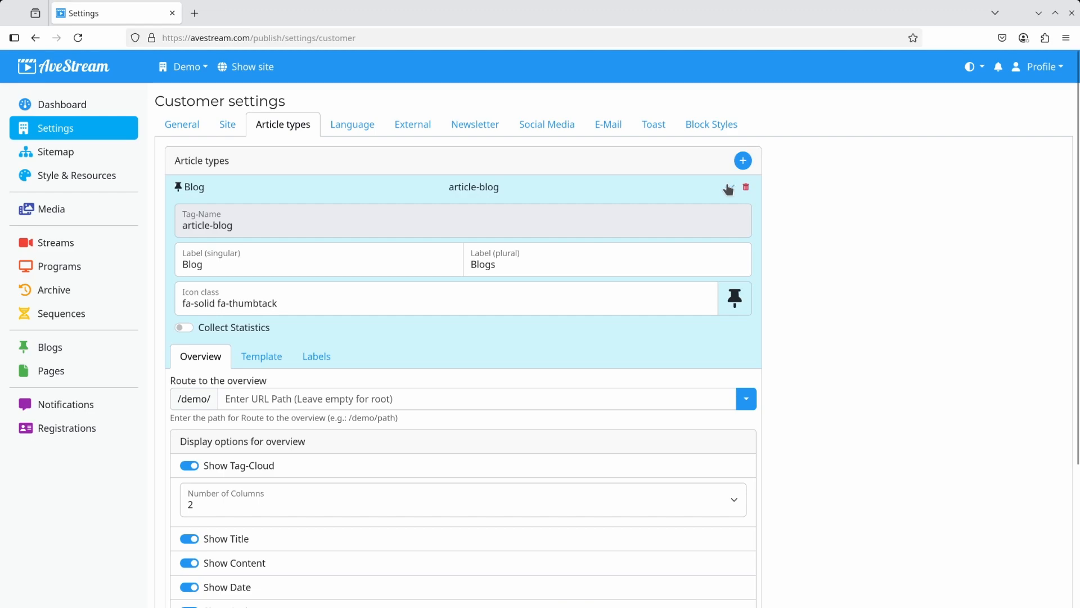
click(747, 403)
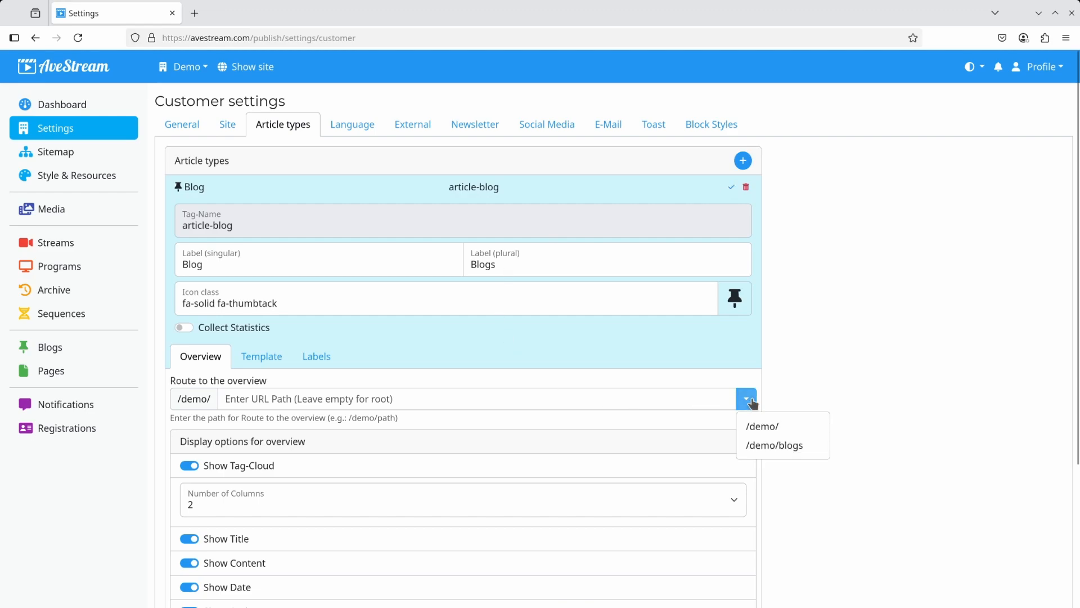
click(804, 450)
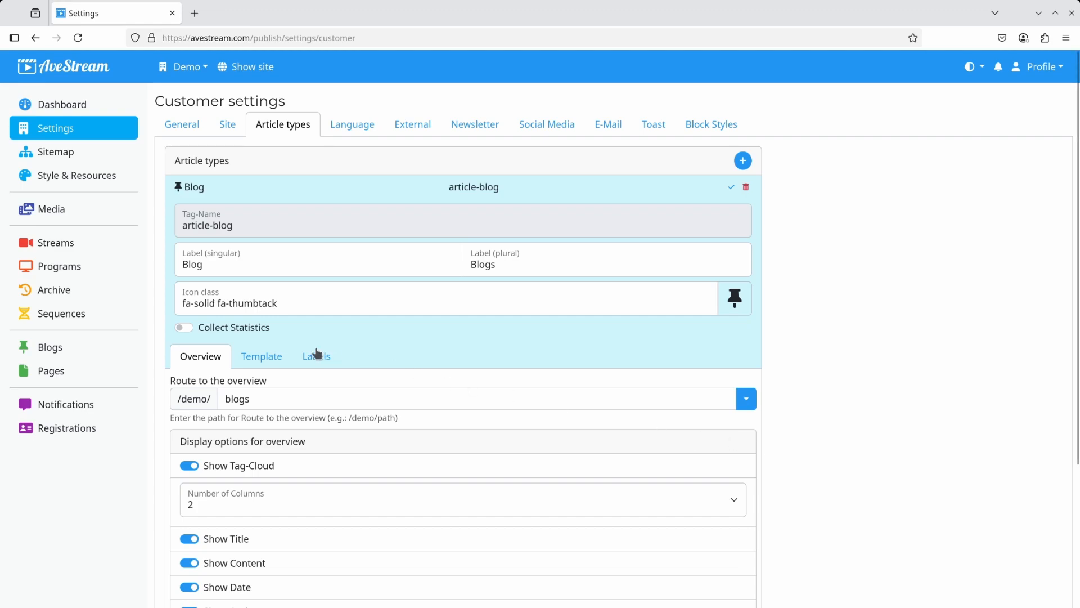
- Enable Collect Statistics for the Blog article type and save the customer settings
click(208, 332)
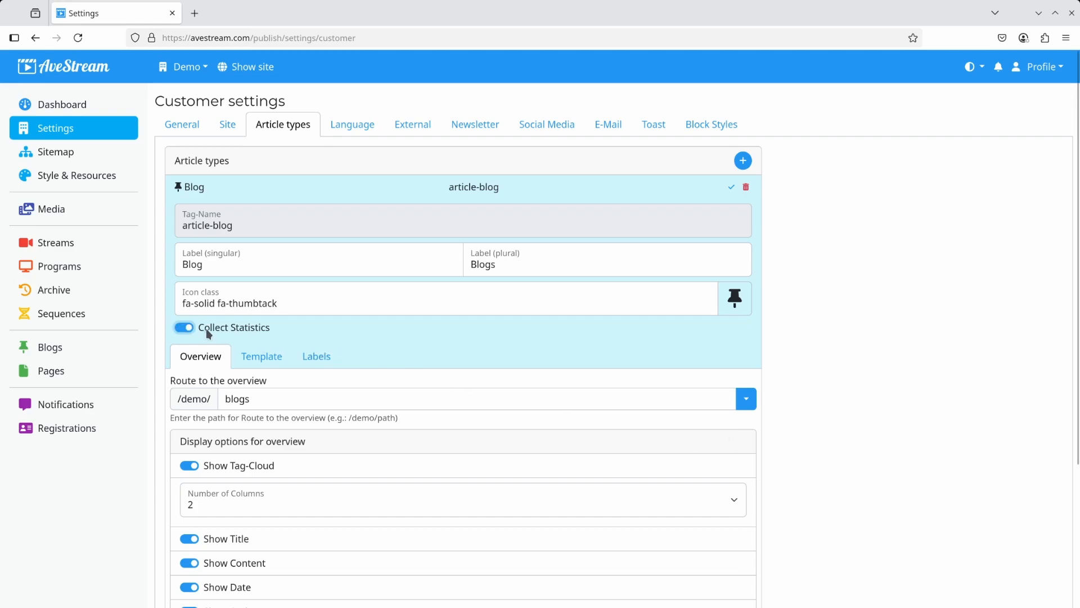
scroll(349, 365, down, 3)
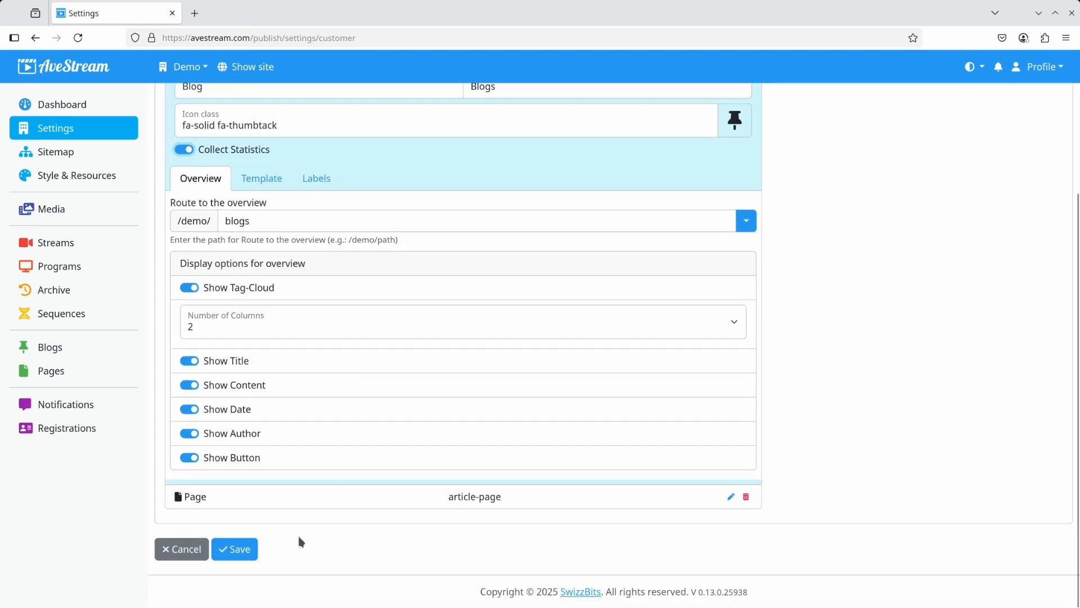
click(236, 551)
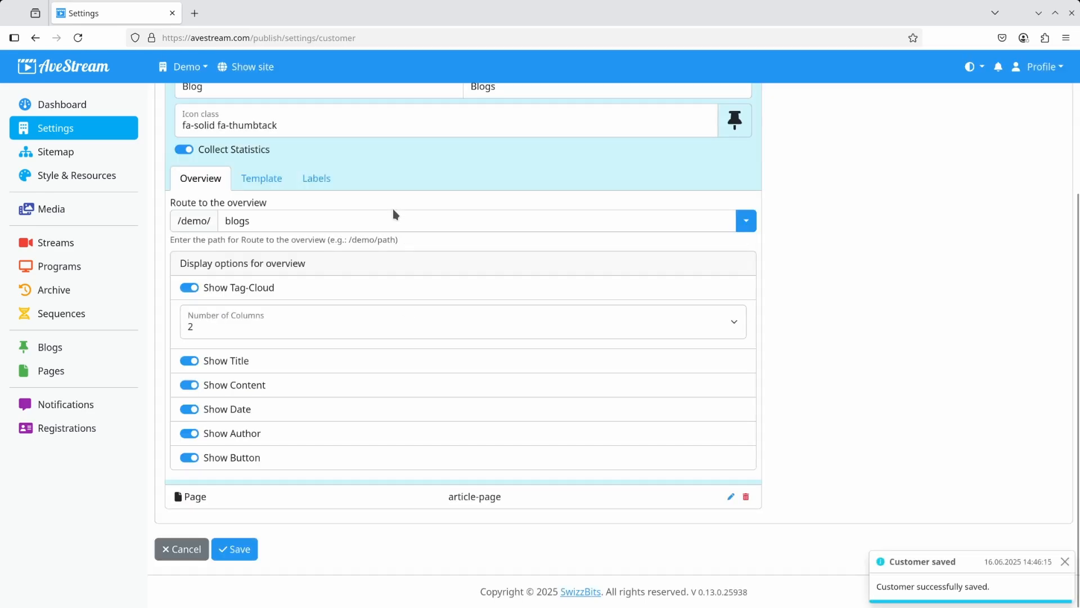
- View the Blogs page on the demo site, filter it by the Love tag, and open the article "The paper was blank."
click(252, 72)
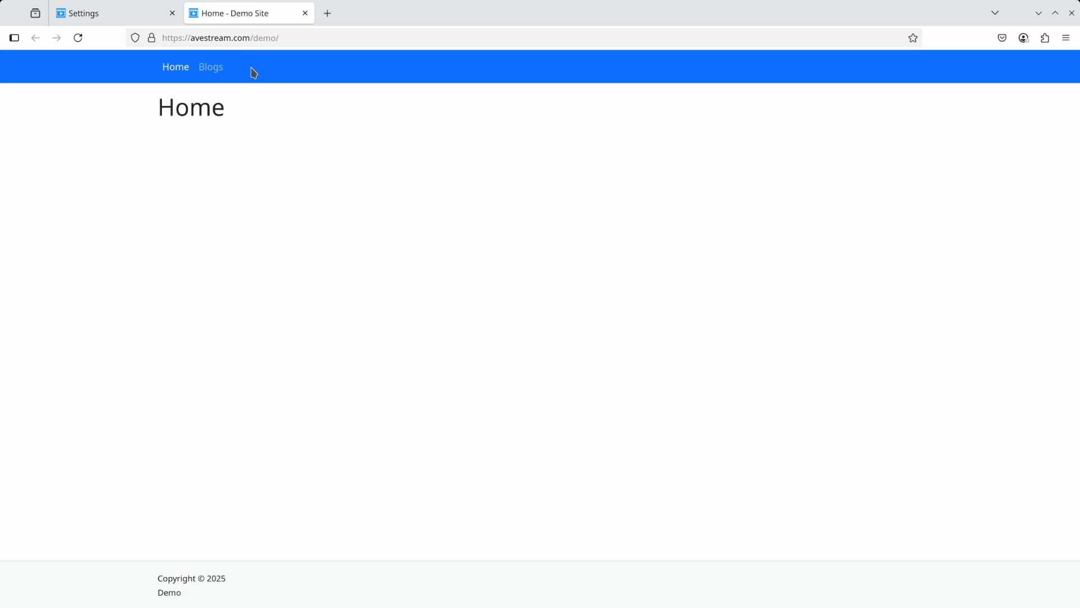
click(211, 70)
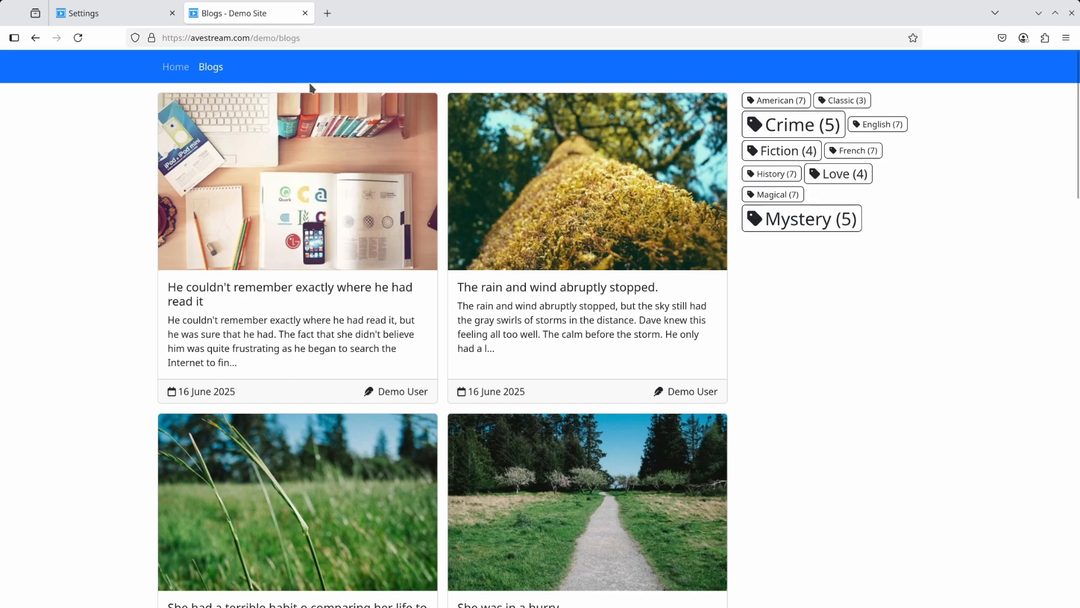
click(844, 179)
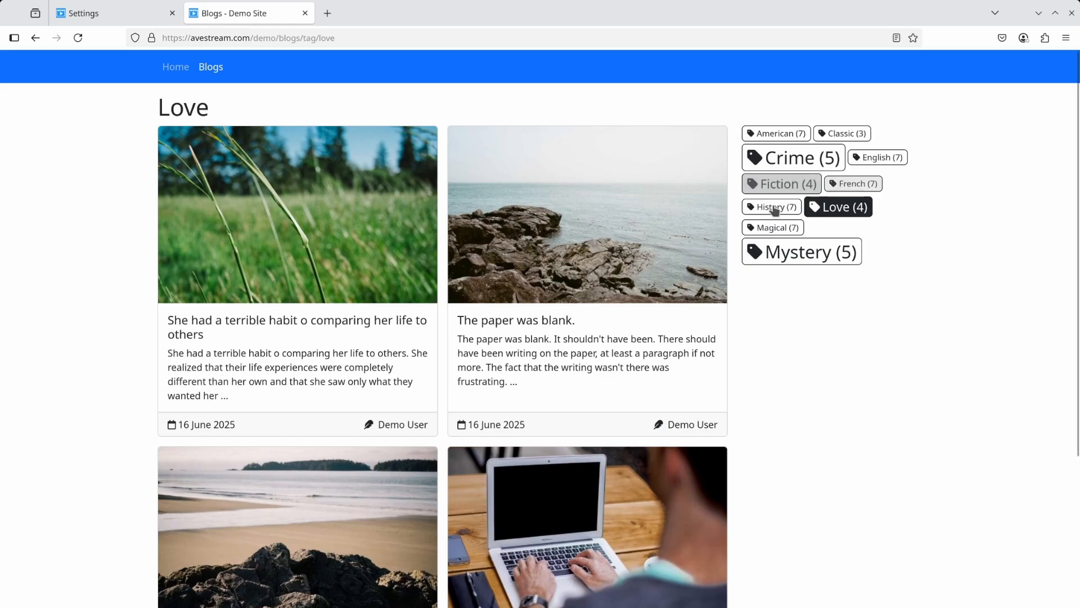
click(578, 247)
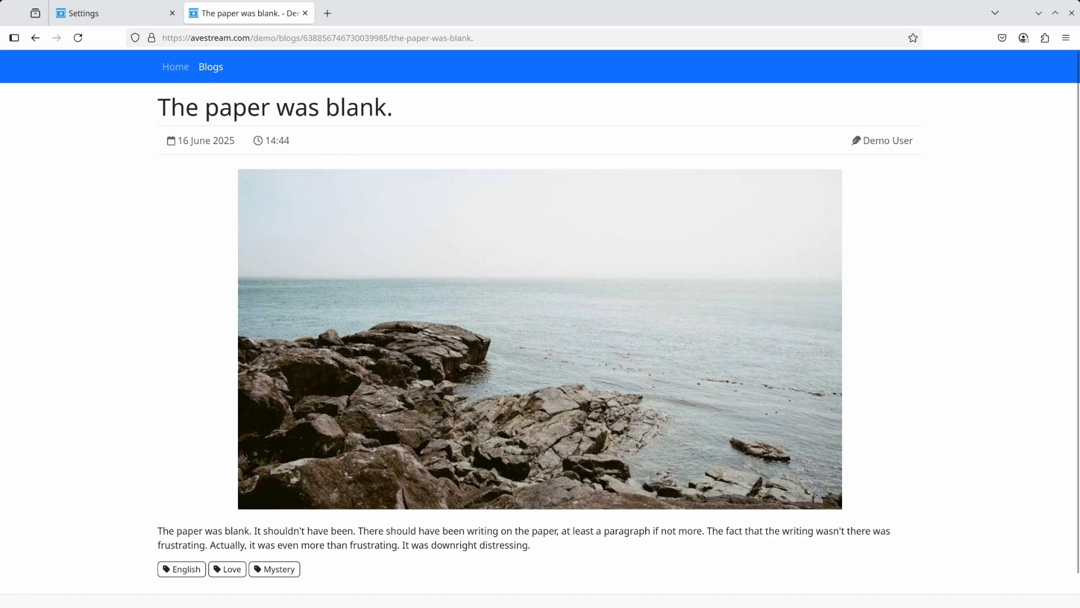
- Return to the publishing area and start a new page titled "Blog Bottom"
click(126, 14)
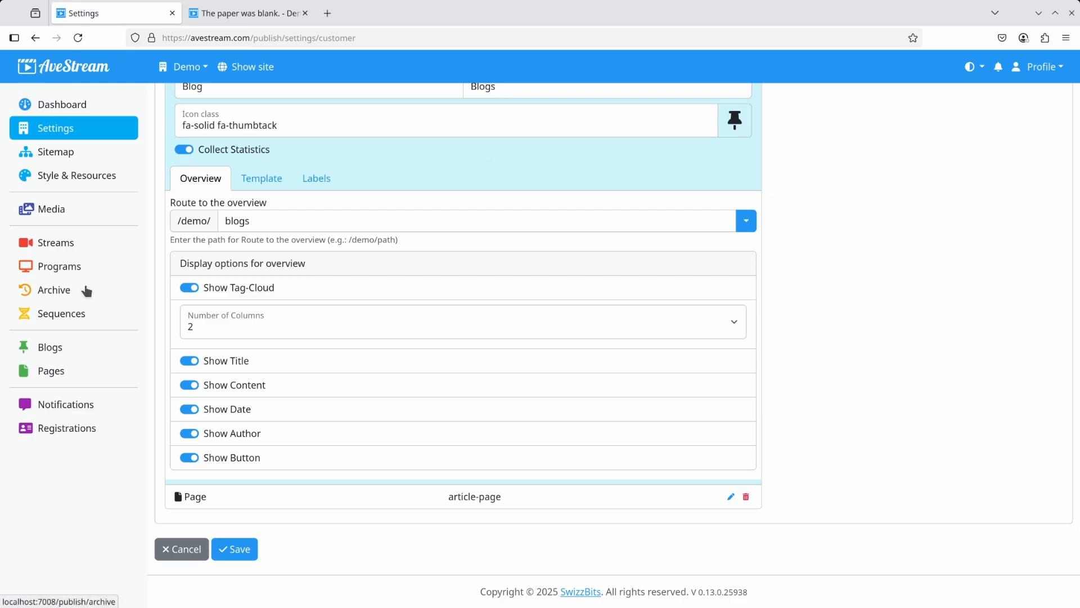
click(58, 374)
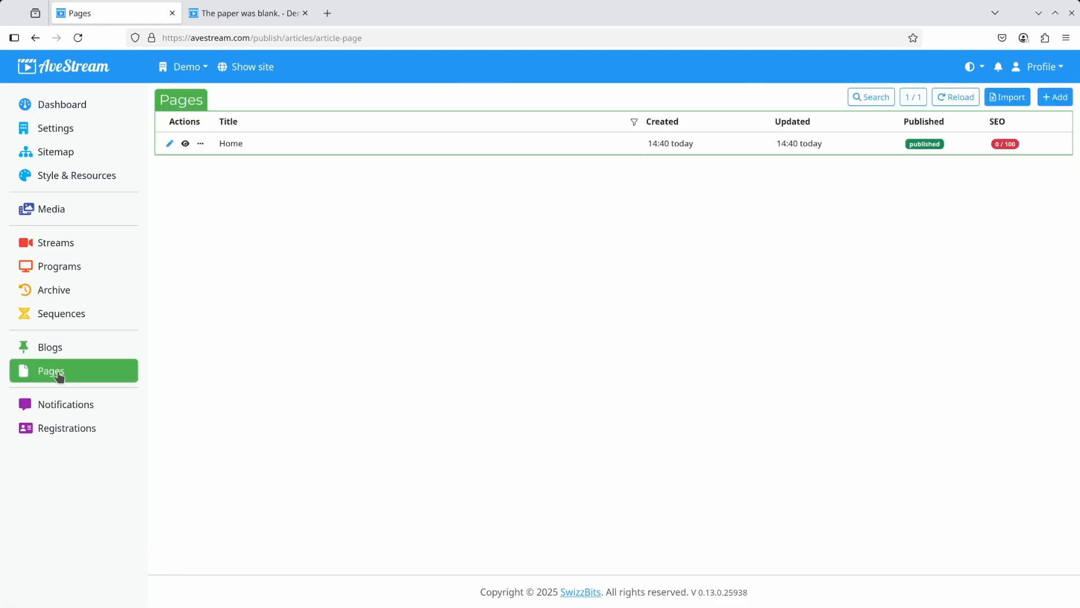
click(1053, 101)
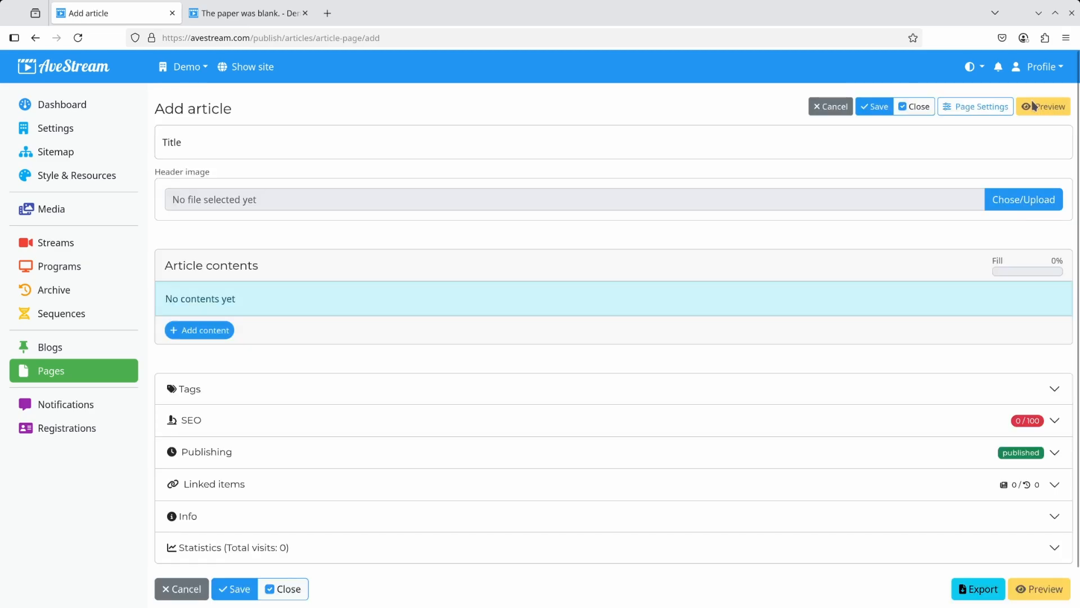
click(241, 149)
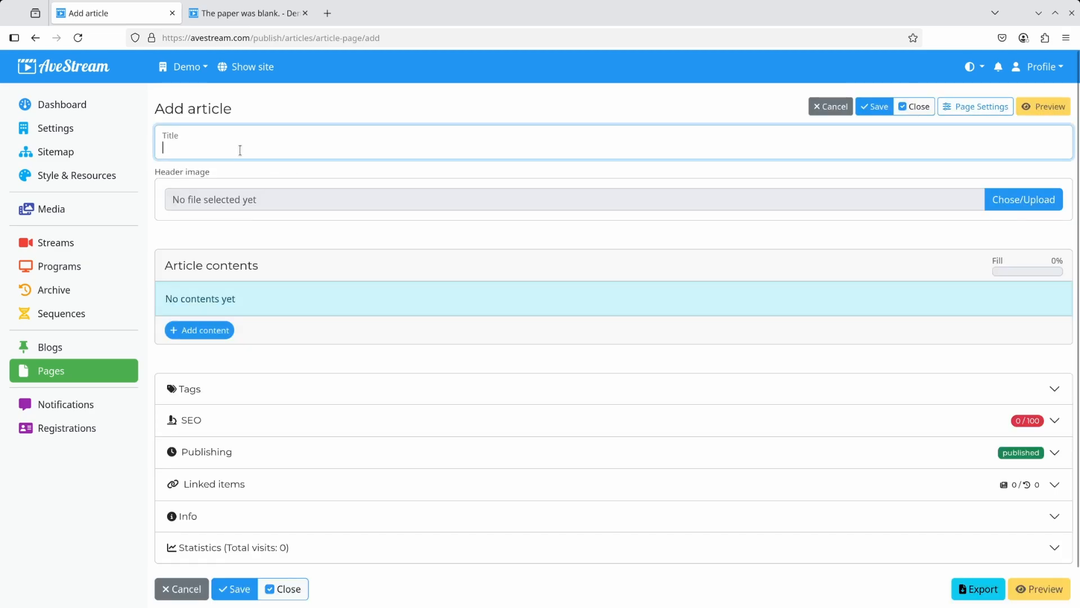
text(Blog )
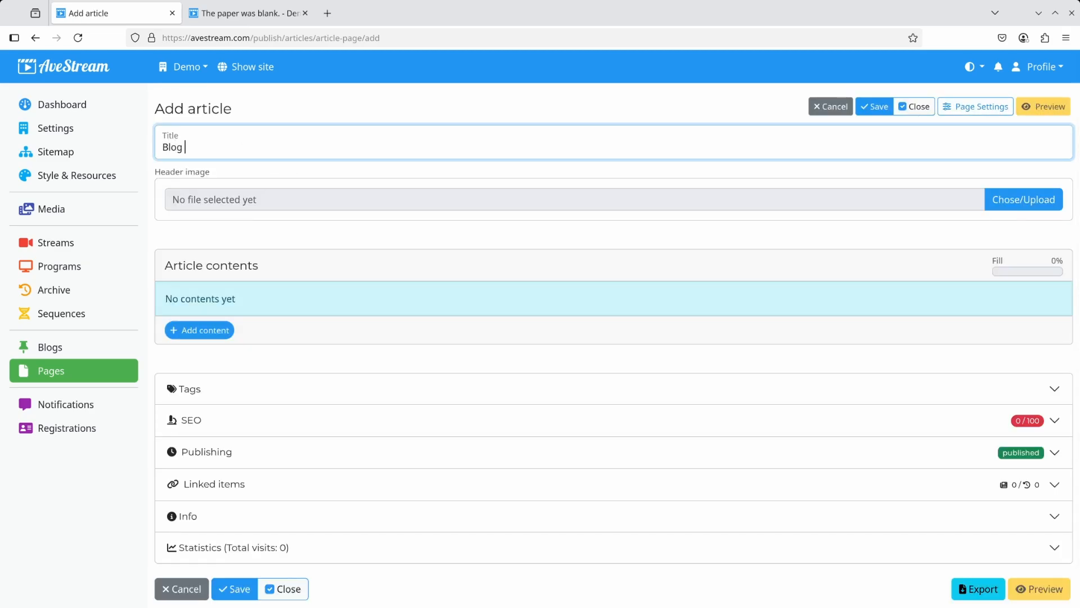
text(Bottom)
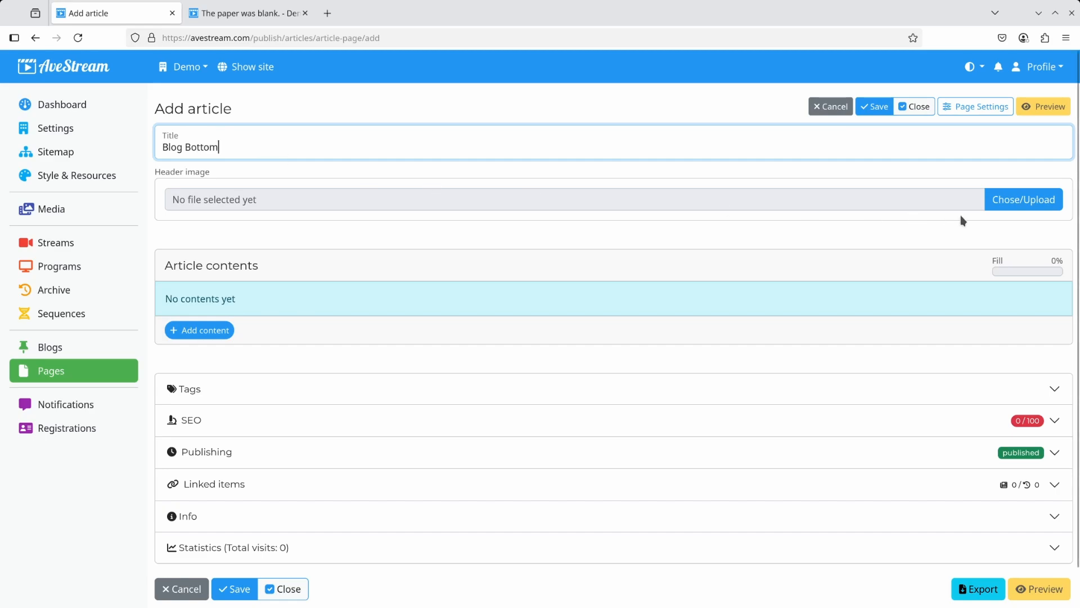
key(Tab)
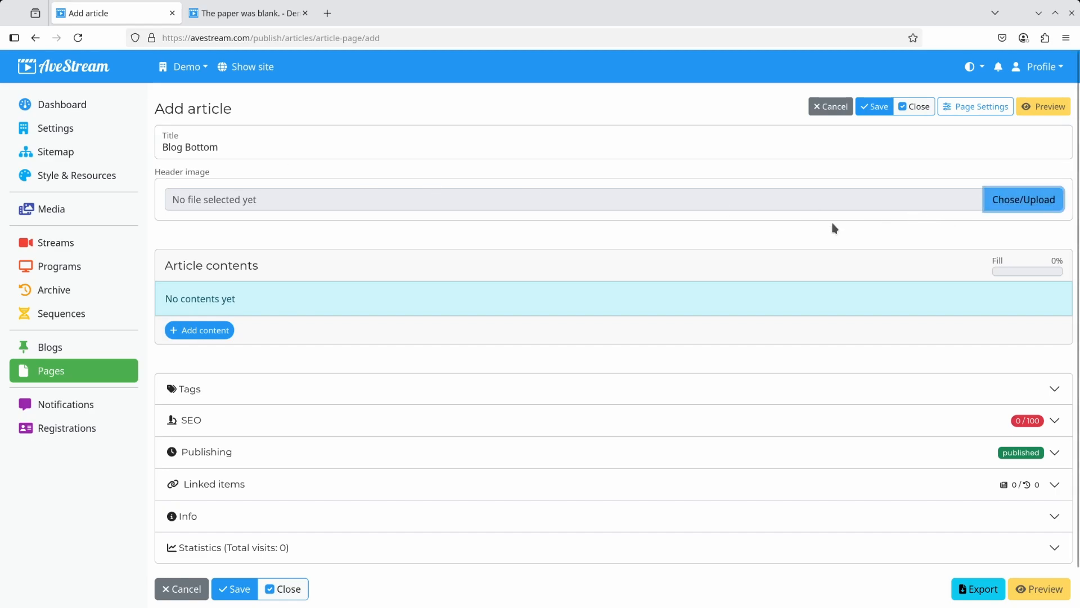
- Add a Share content element to the Blog Bottom page
click(199, 332)
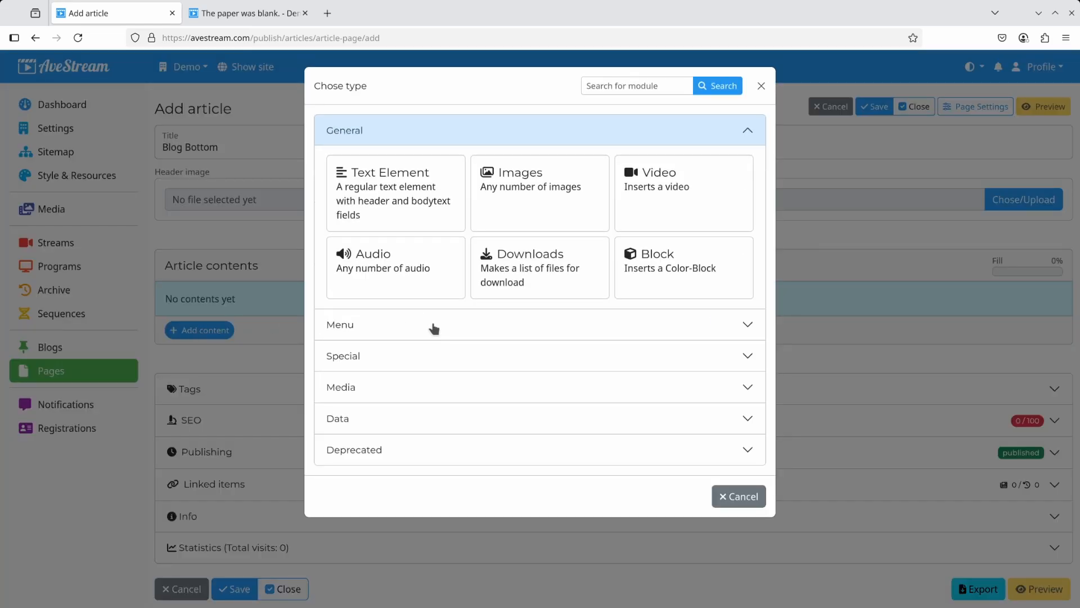
click(428, 355)
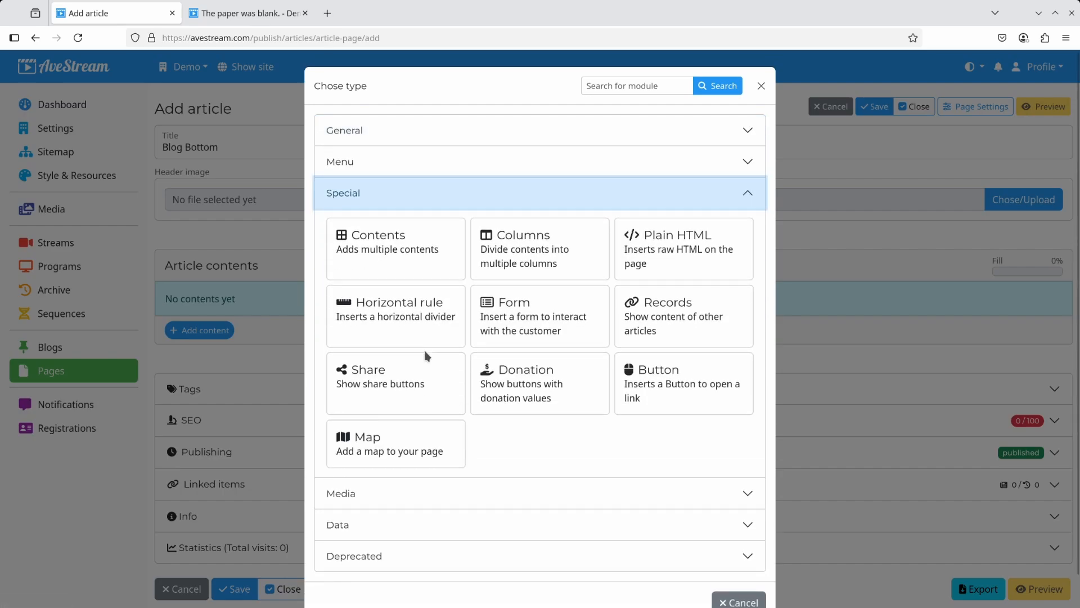
click(402, 387)
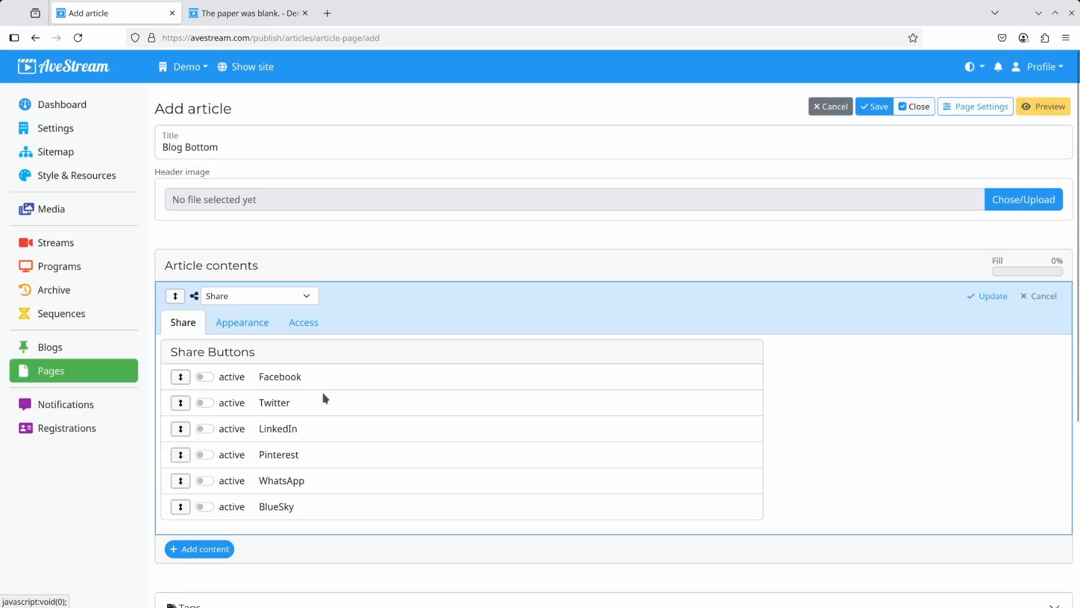
- Activate the Facebook, Twitter, LinkedIn and BlueSky share buttons in the Share element
click(212, 378)
click(208, 402)
click(206, 430)
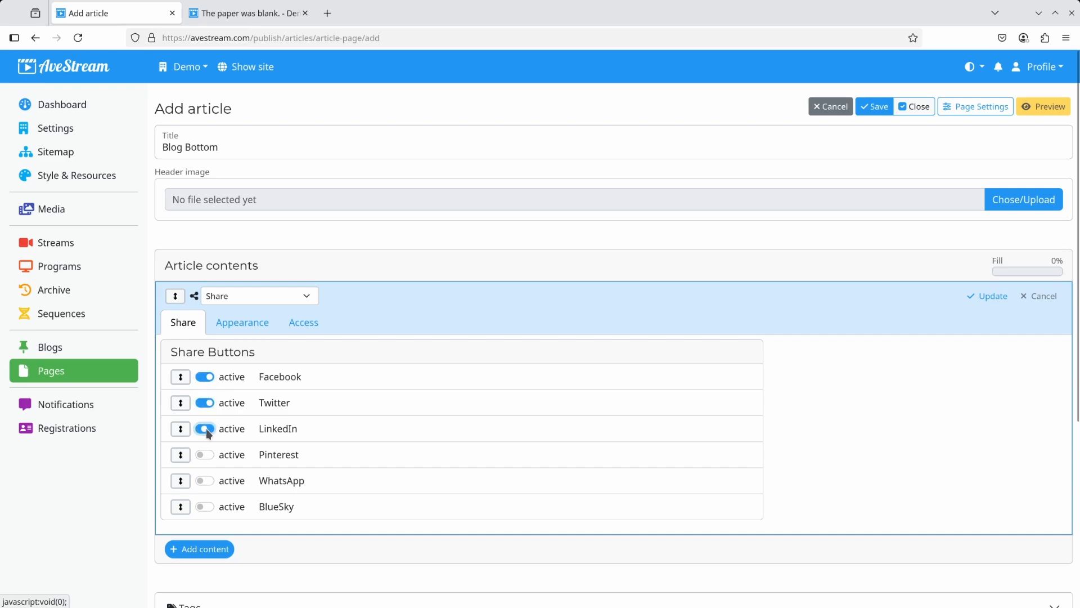
click(202, 506)
click(219, 549)
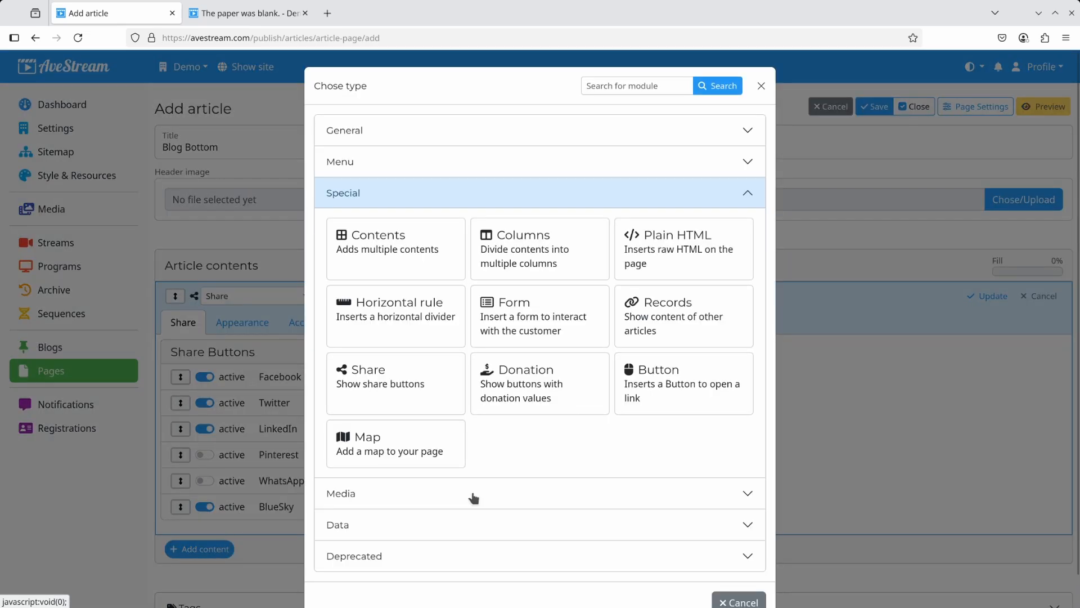
click(537, 388)
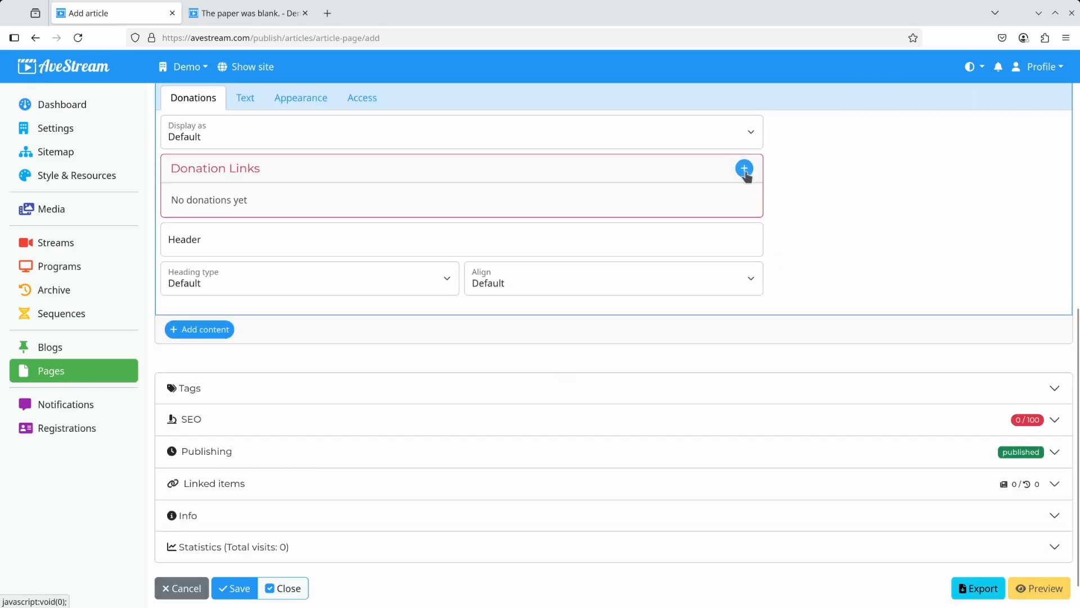
click(744, 168)
click(730, 197)
triple_click(285, 234)
text(5€)
key(Tab)
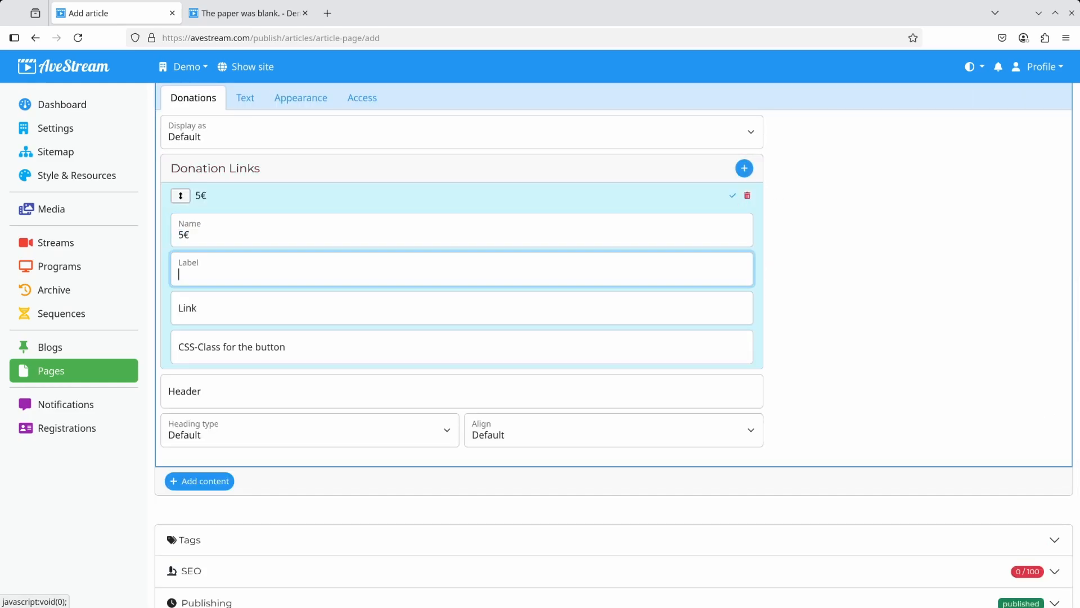
text(5€)
key(Tab)
text(http)
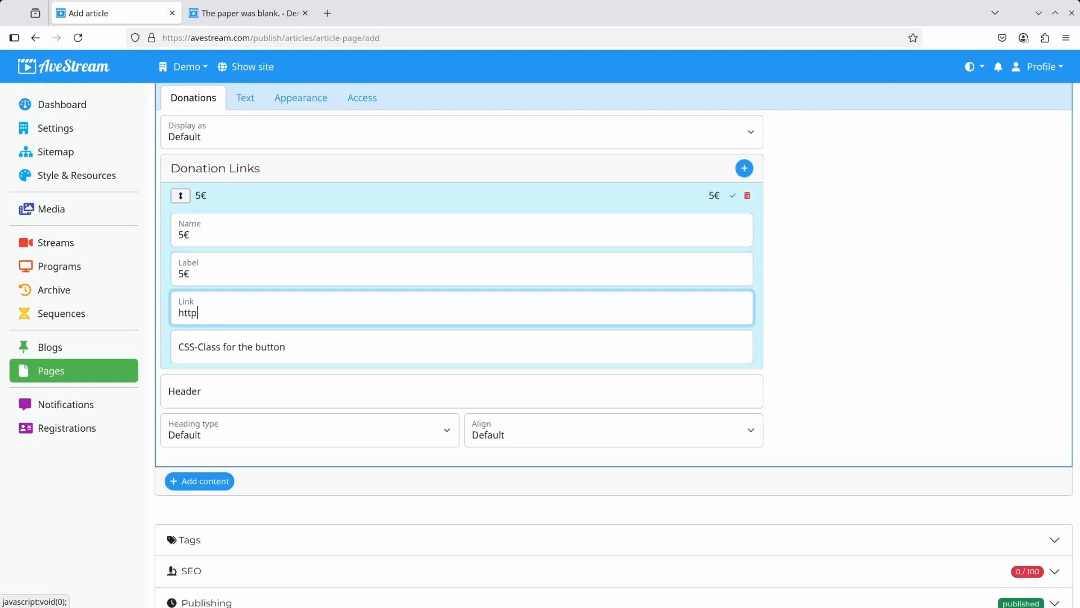
text(s://donate.me/5)
key(ctrl+a)
- Display the Donation element as Box and finish editing the 5€ donation link
click(225, 137)
click(202, 176)
click(731, 196)
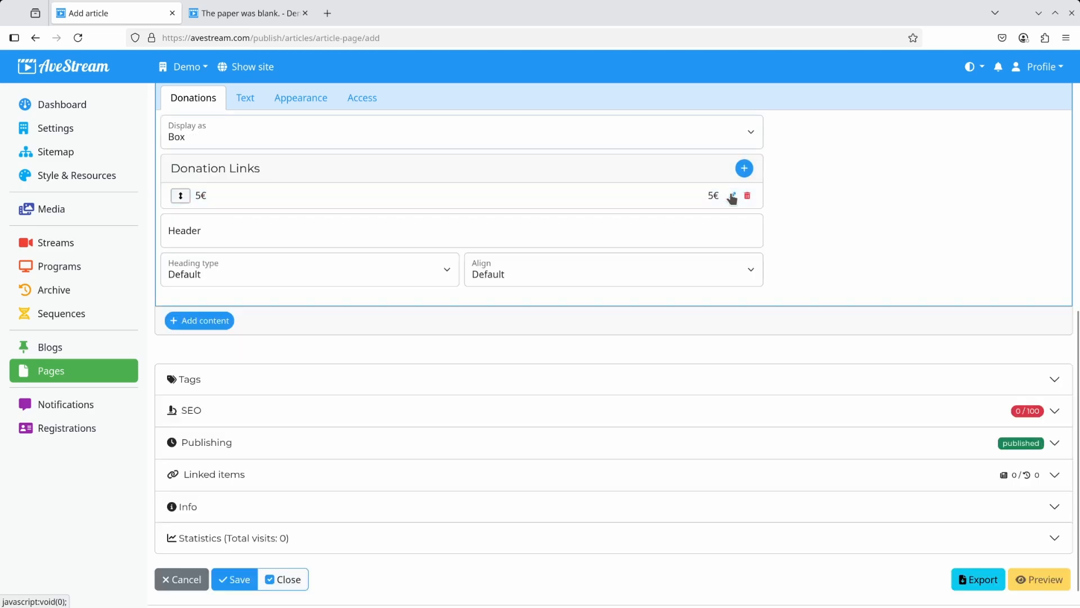
- Add a second donation link named and labelled 10€ with its donate.me address
click(744, 169)
click(731, 221)
text(10€)
key(Tab)
text(10€)
key(Tab)
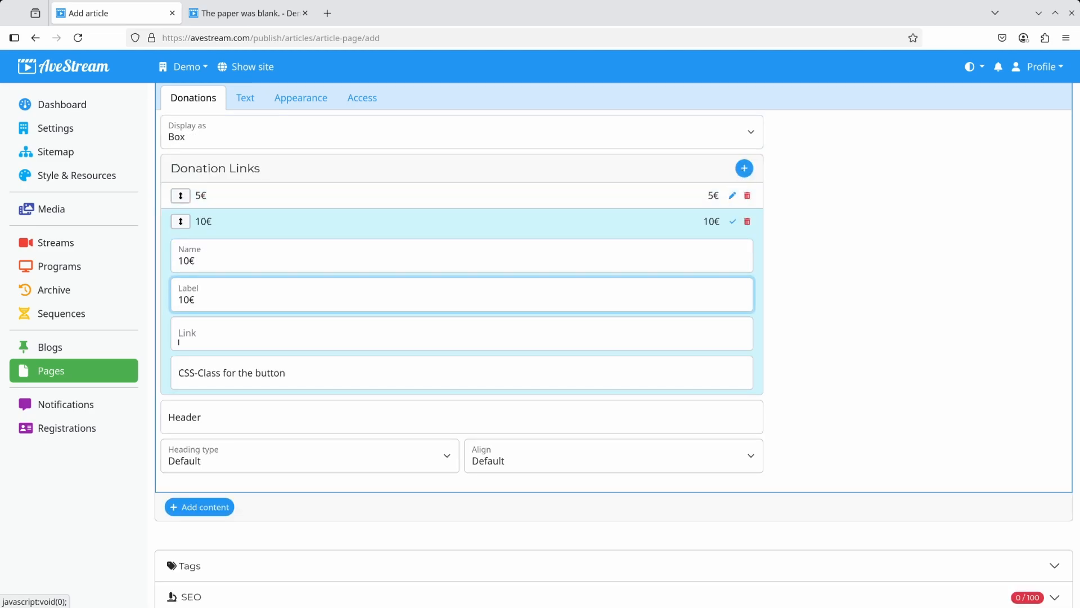
text(https://donate.me/?)
text(10)
click(733, 221)
- Give the Donation element the header "Donate me" with Center alignment, and update both the Donation and Share elements
click(232, 257)
text(Dona)
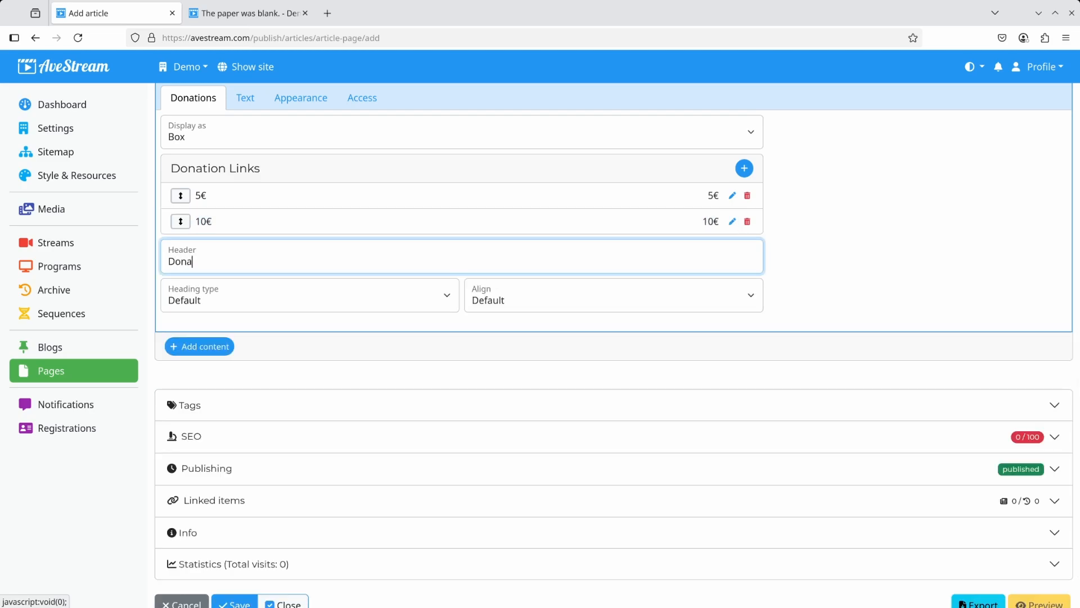
text(te me)
click(349, 295)
click(352, 298)
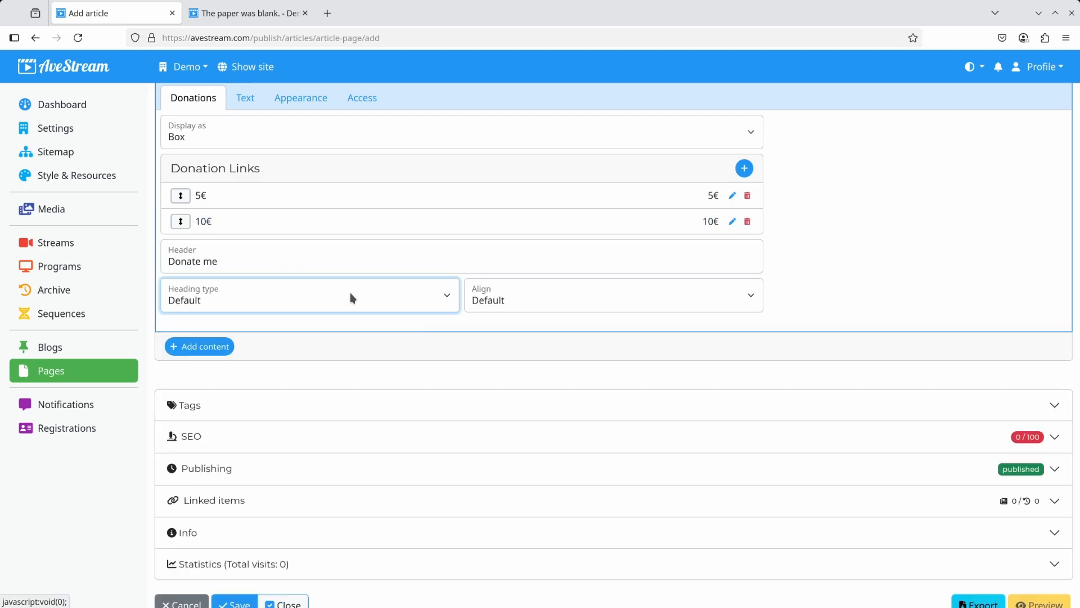
click(518, 298)
click(517, 379)
scroll(521, 369, up, 4)
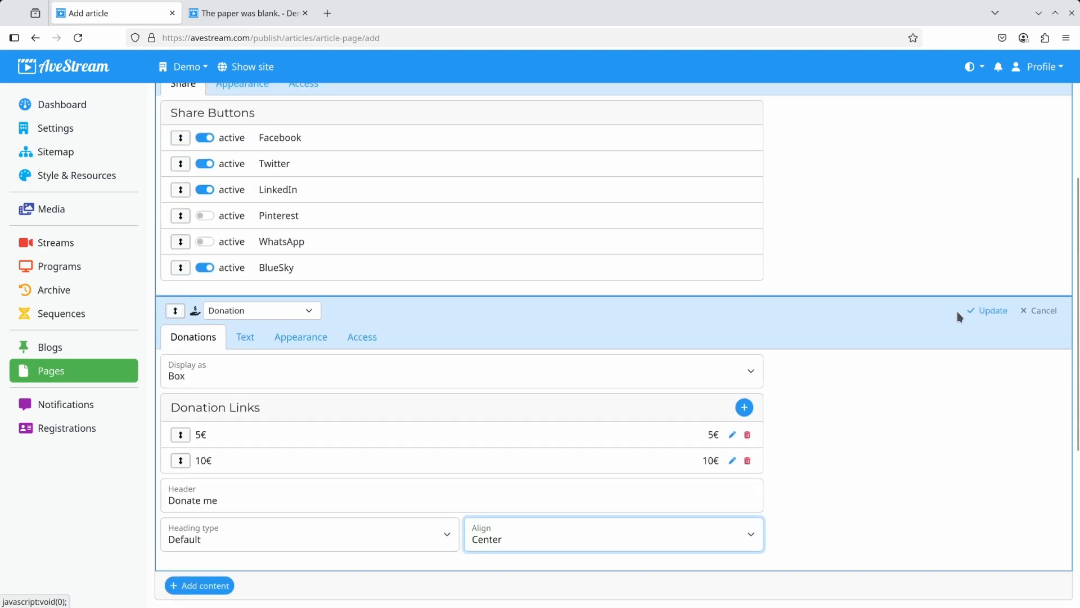
click(934, 310)
scroll(986, 304, up, 4)
click(983, 304)
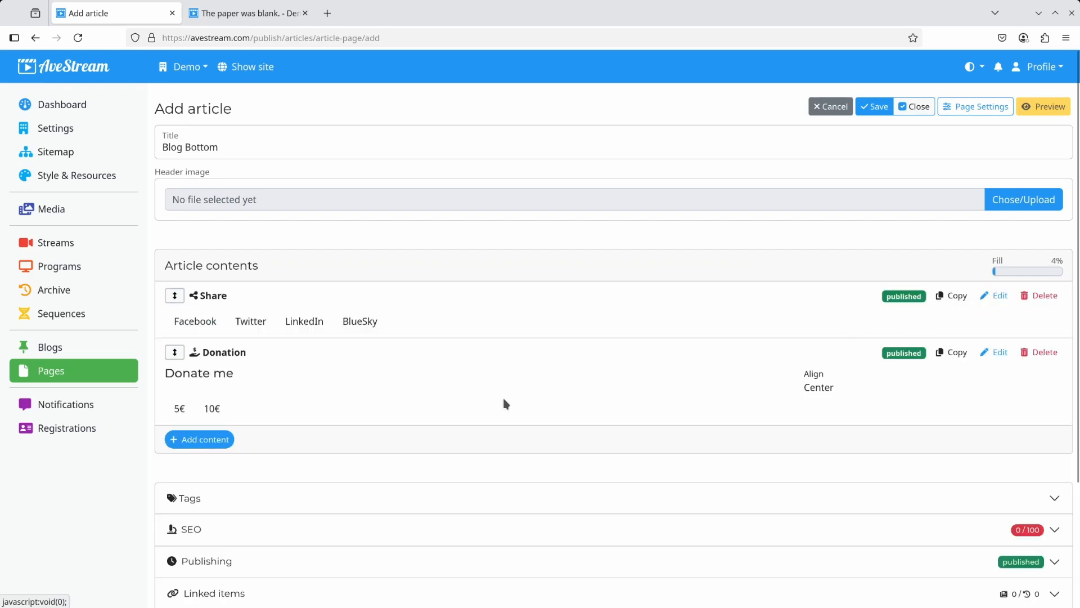
- Add an Article list content element below the Donation element
click(186, 444)
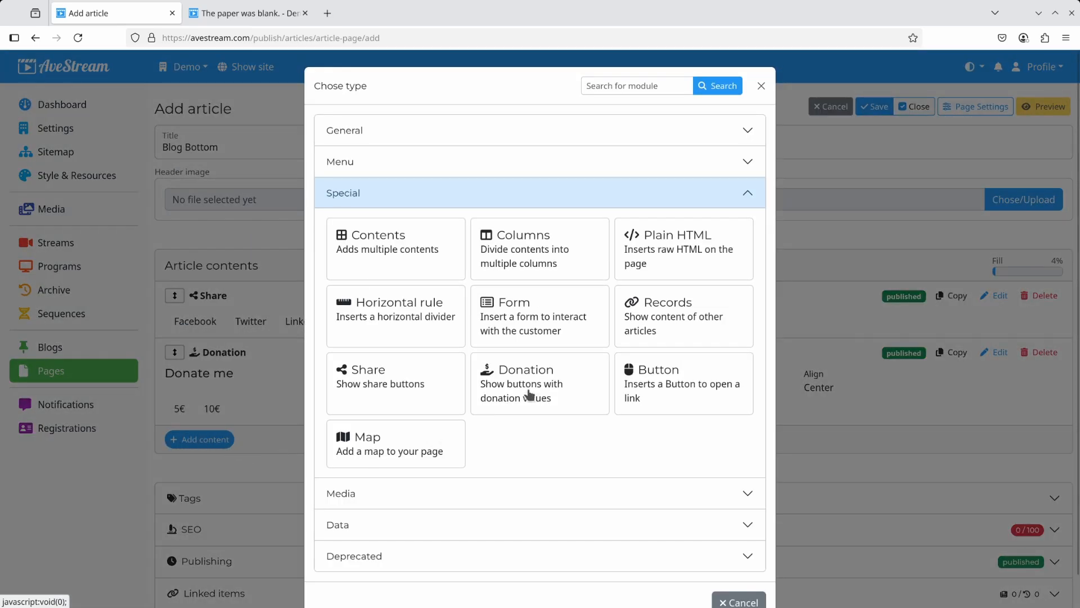
click(474, 167)
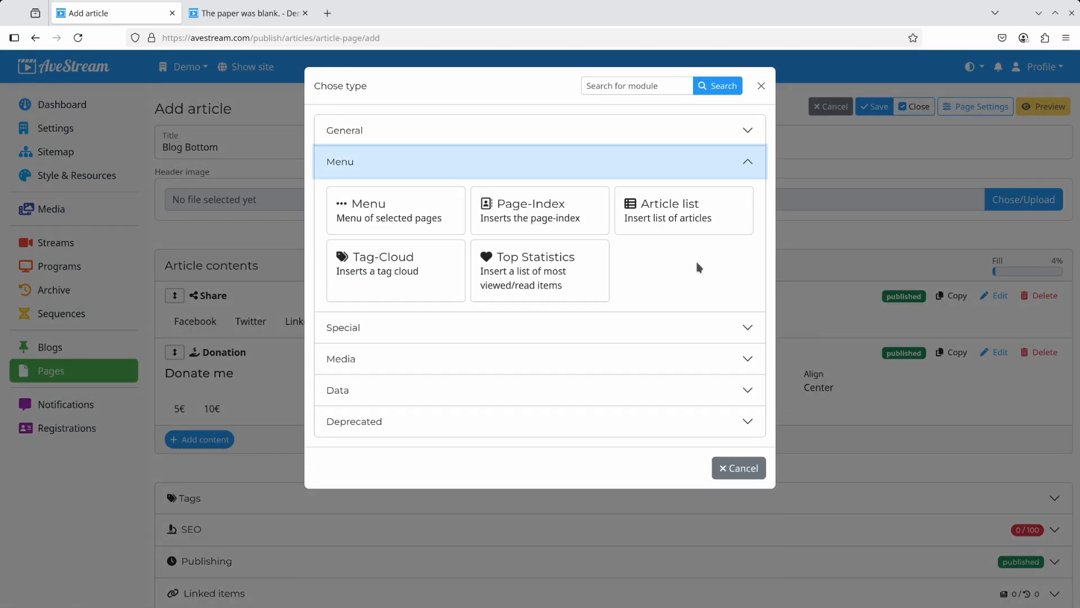
click(681, 217)
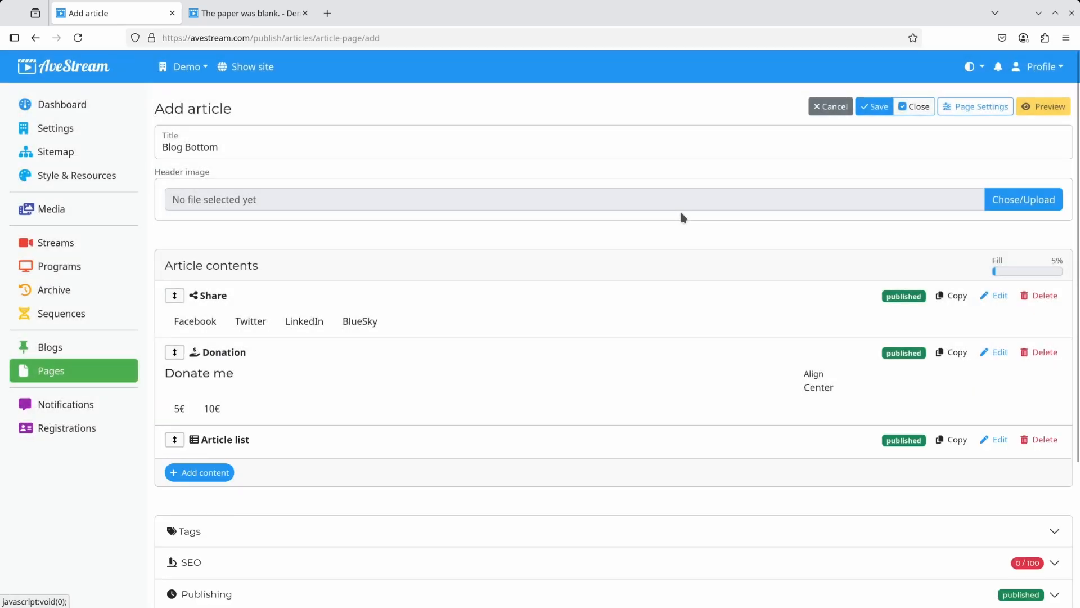
- Filter the article list by the history tag and set both its page size and maximum items to 3
scroll(924, 451, down, 5)
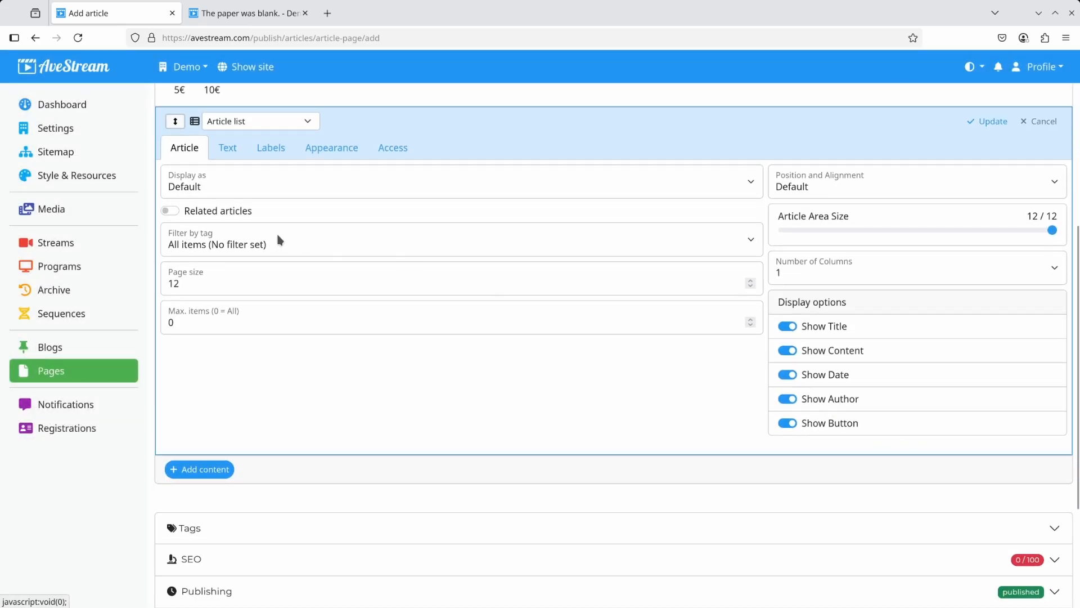
click(244, 242)
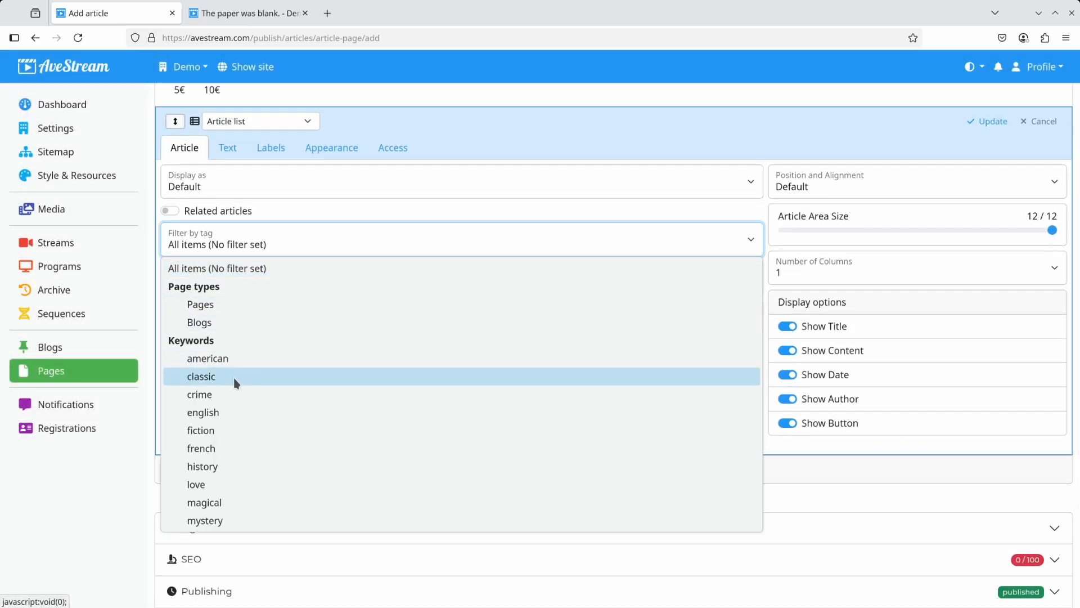
click(221, 467)
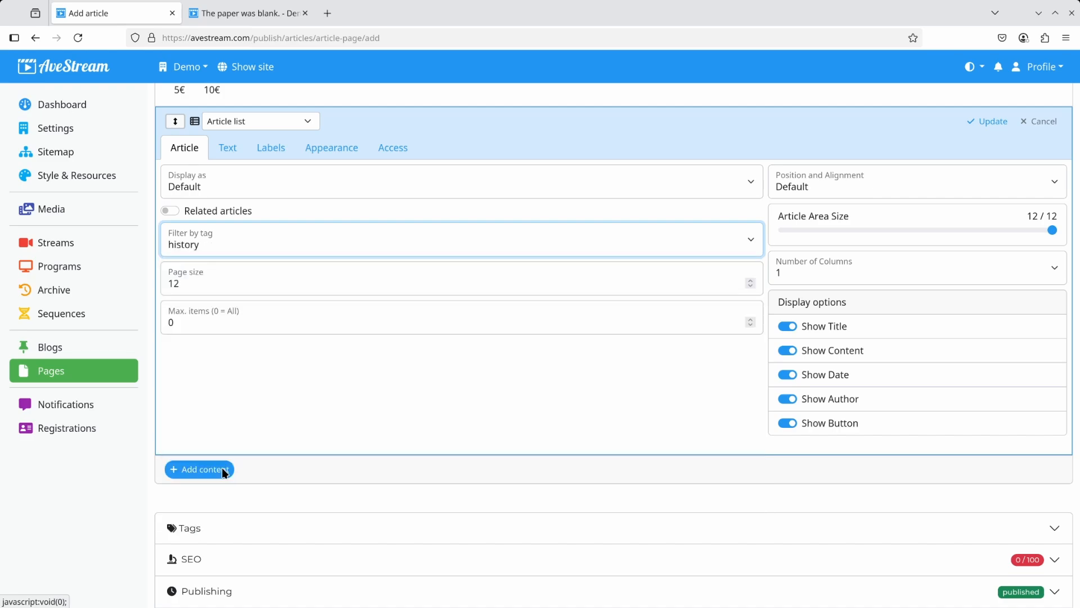
drag(211, 280, 147, 279)
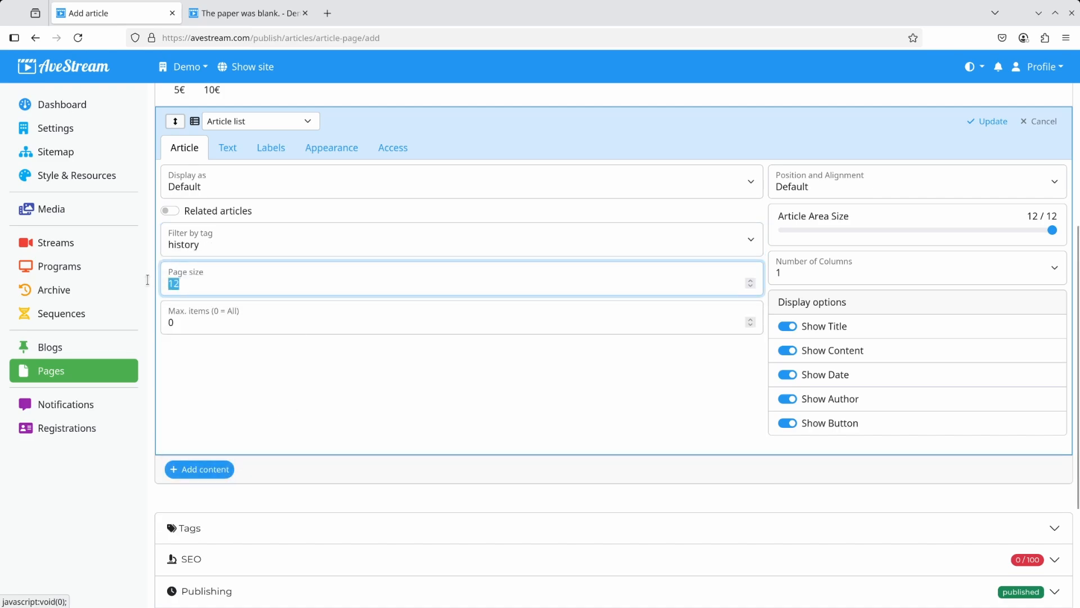
text(3)
click(196, 325)
text(3)
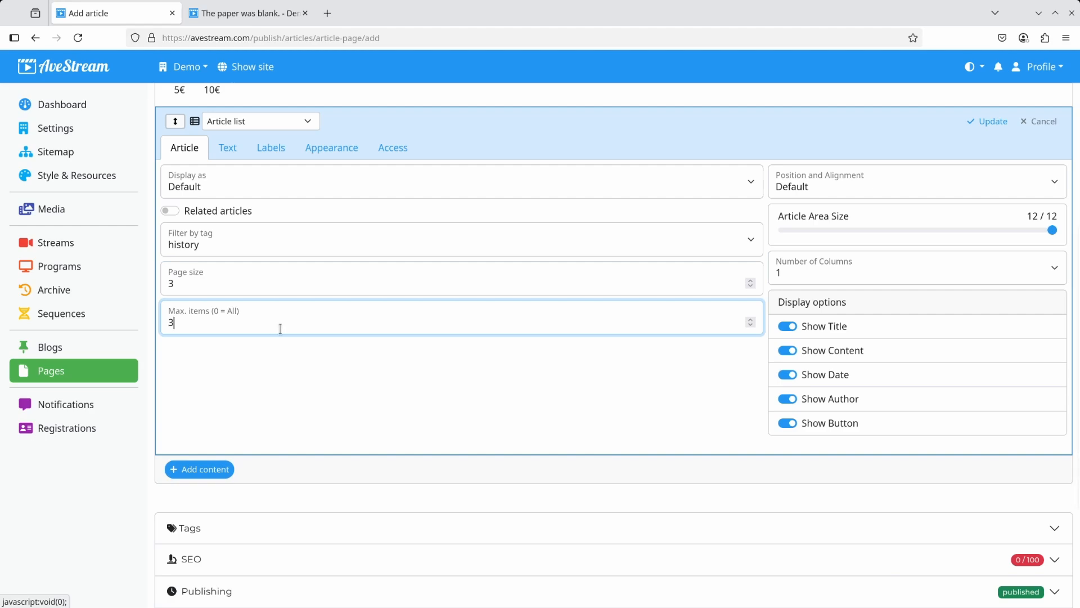
- Hide the article list's date, author and button, lay it out in 3 columns, and save the Blog Bottom page
click(818, 378)
click(817, 399)
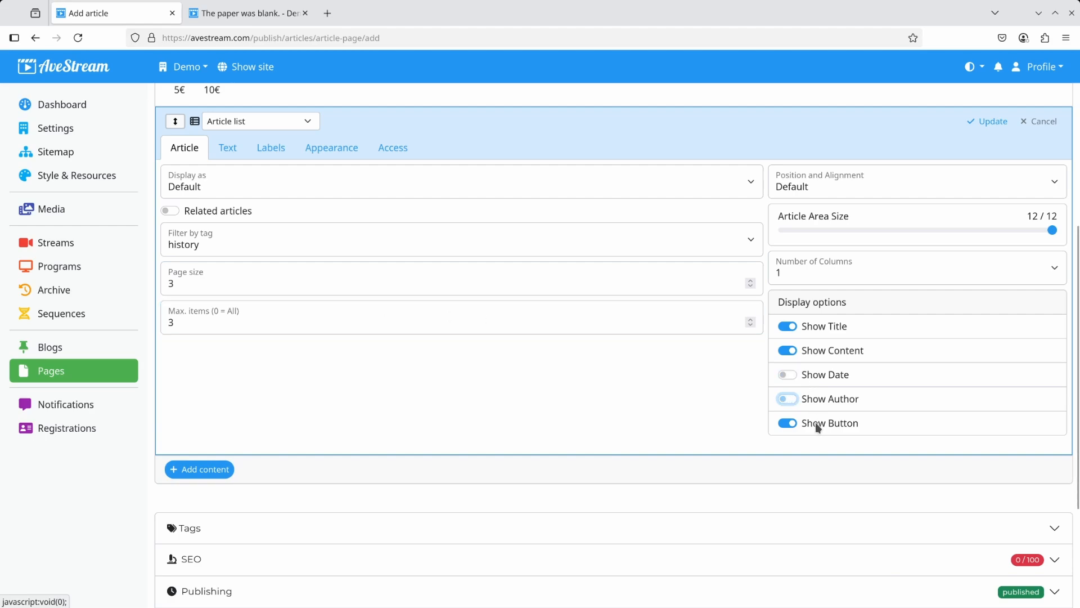
click(815, 422)
click(893, 281)
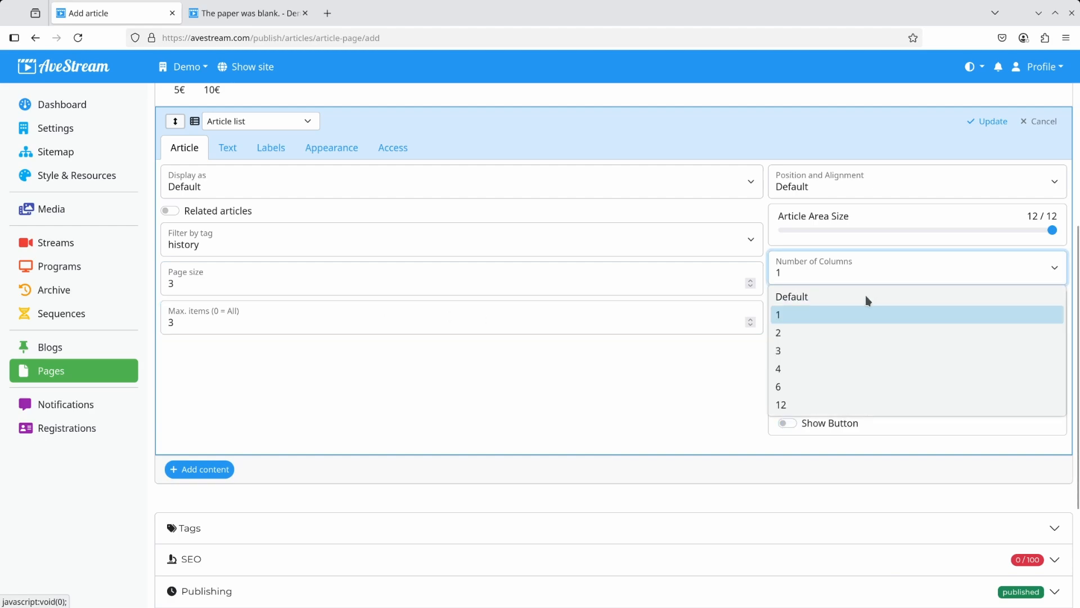
click(804, 350)
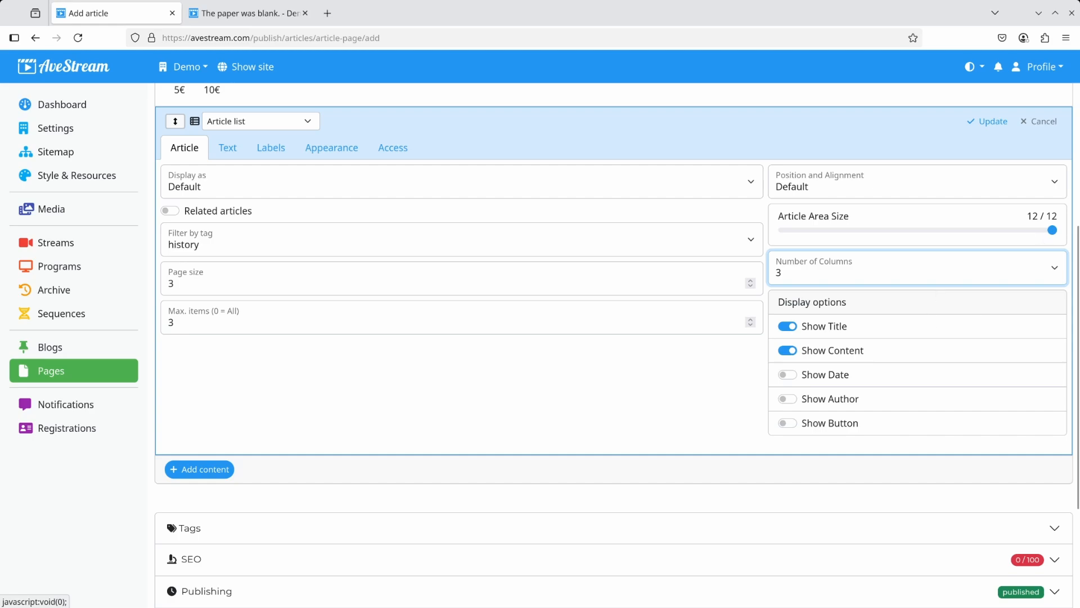
click(991, 124)
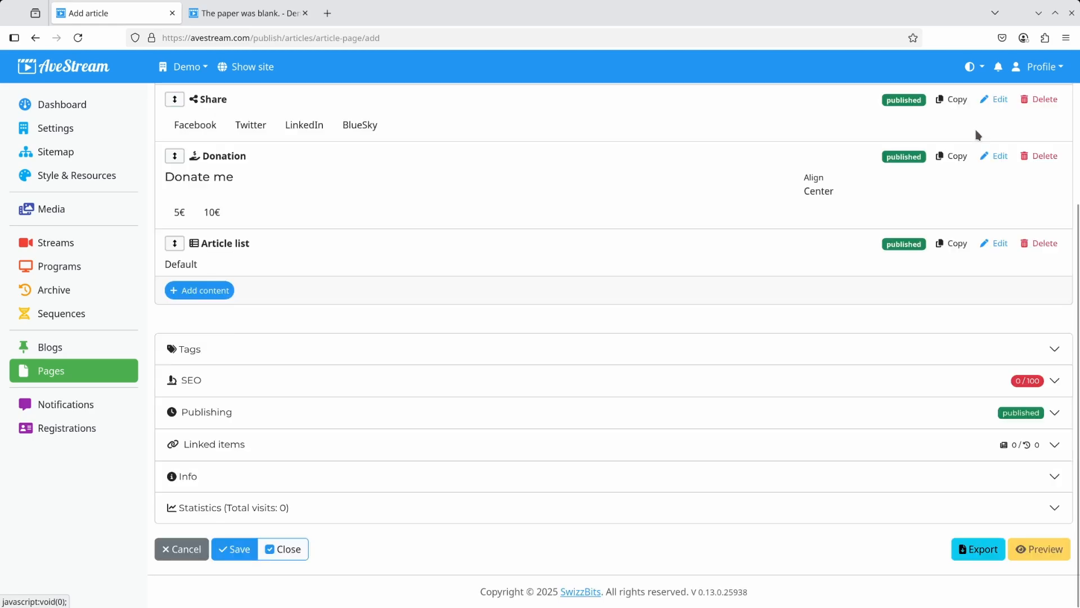
click(243, 551)
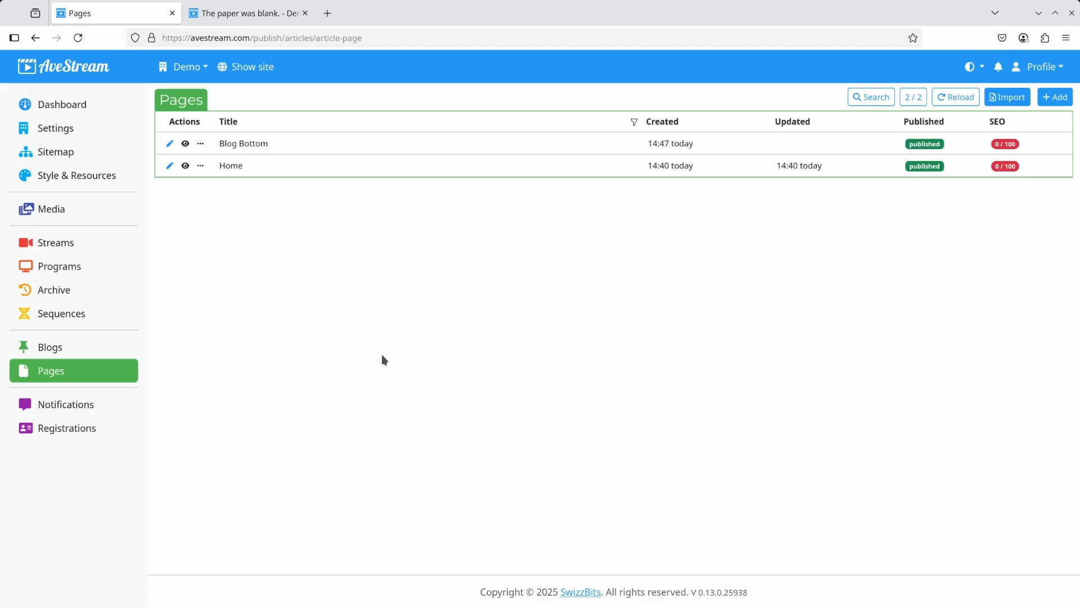
- Add a Record item to the Blog article type's template in the customer settings
click(57, 129)
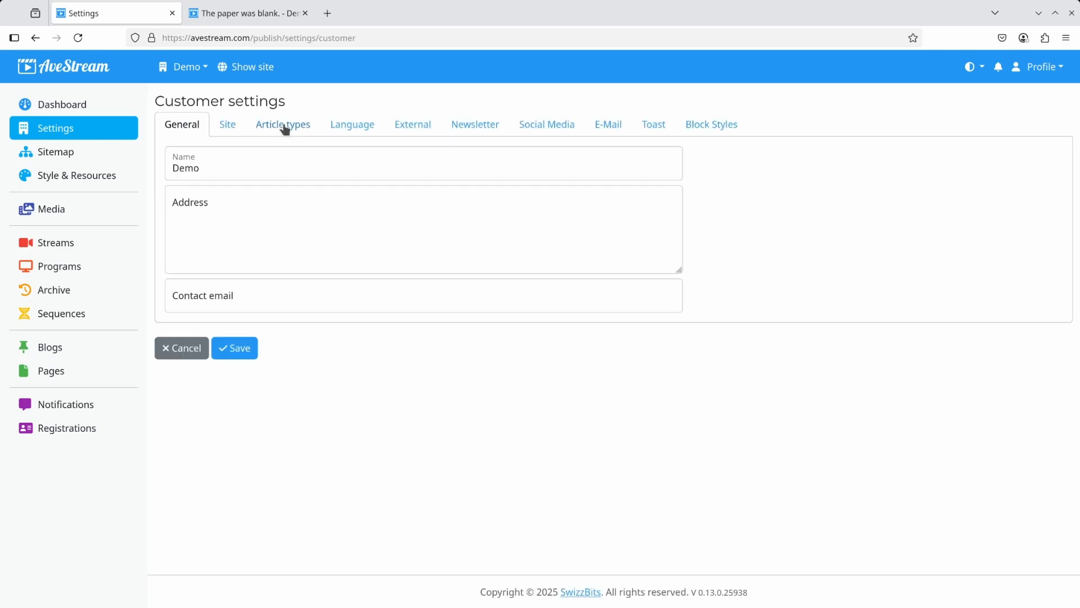
click(285, 129)
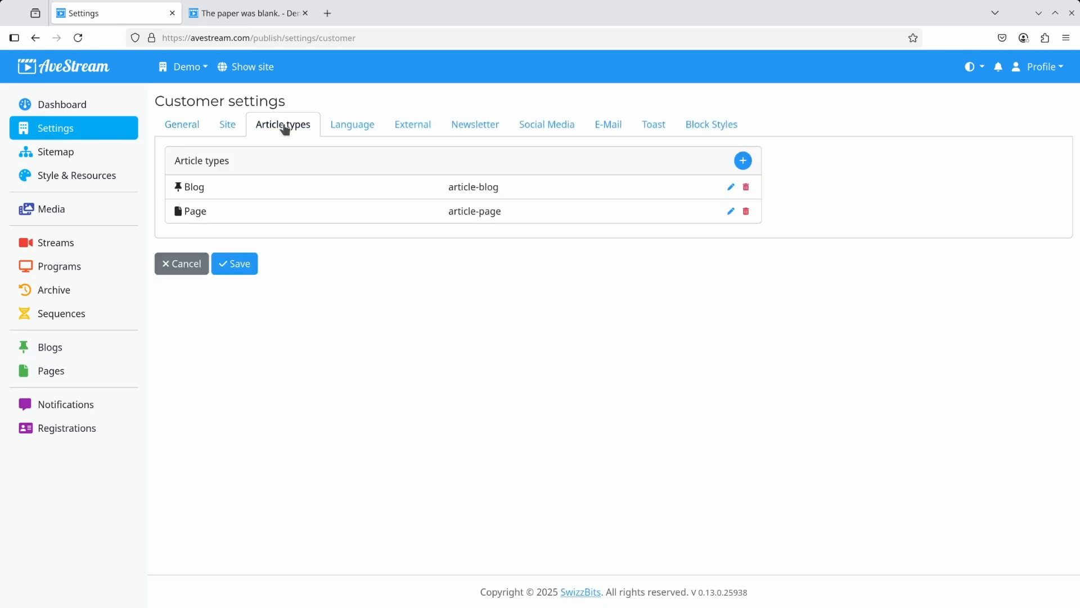
click(730, 189)
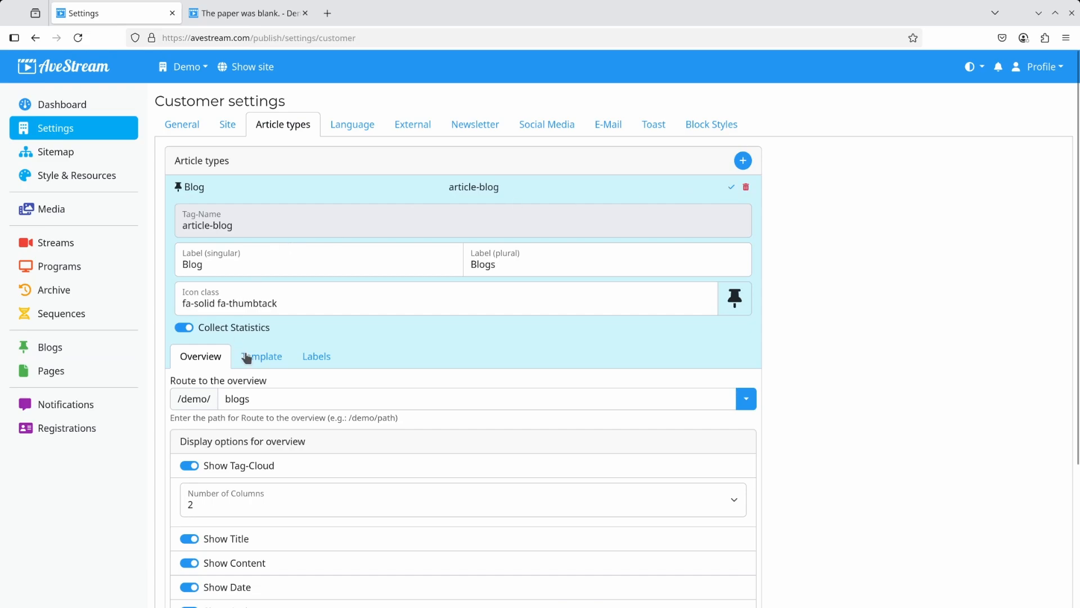
click(274, 363)
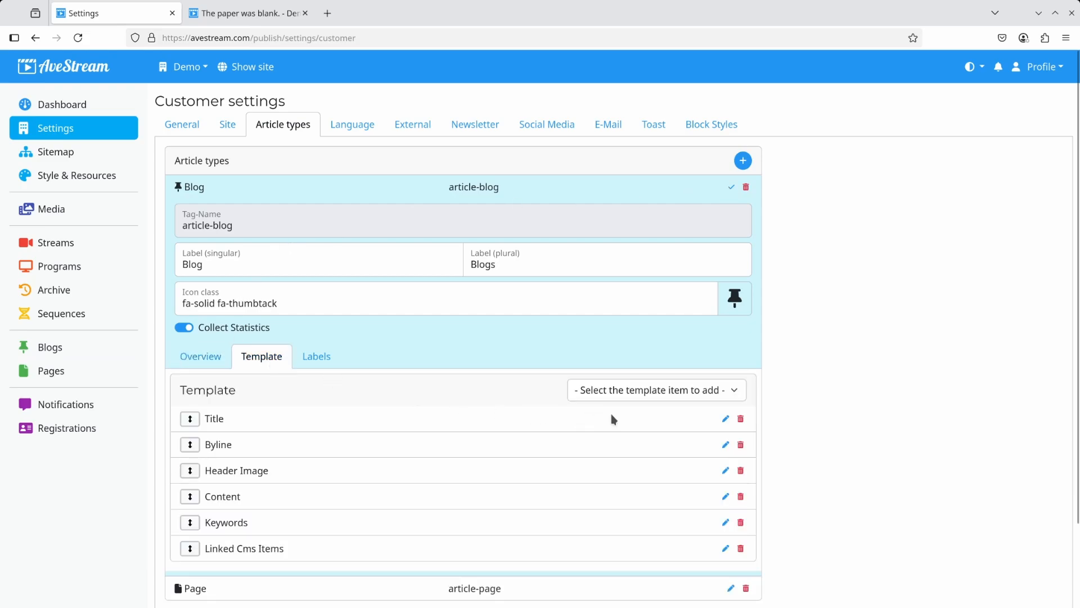
click(658, 395)
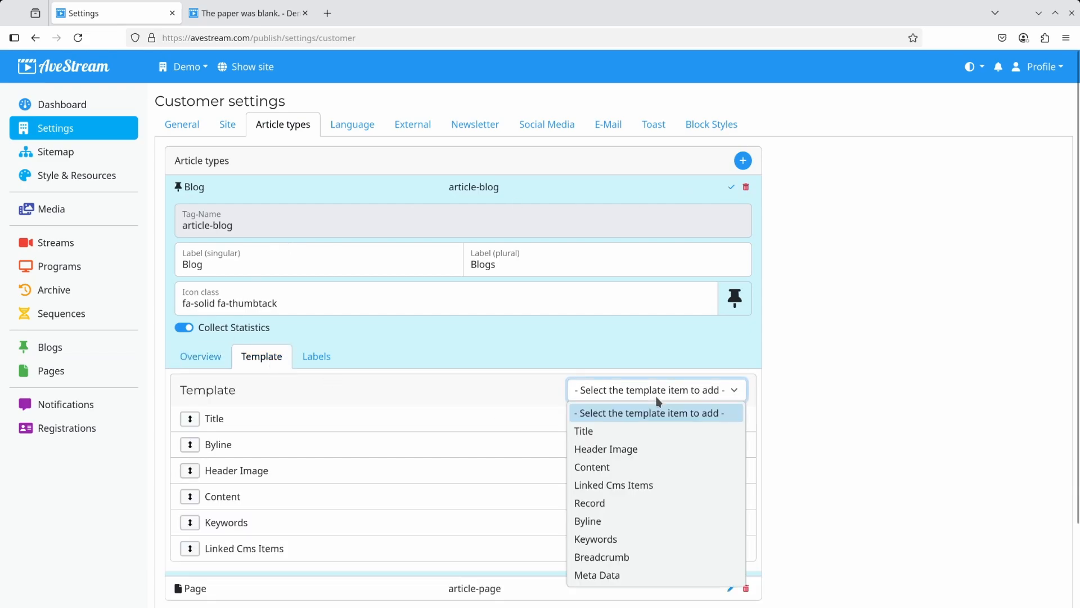
click(601, 504)
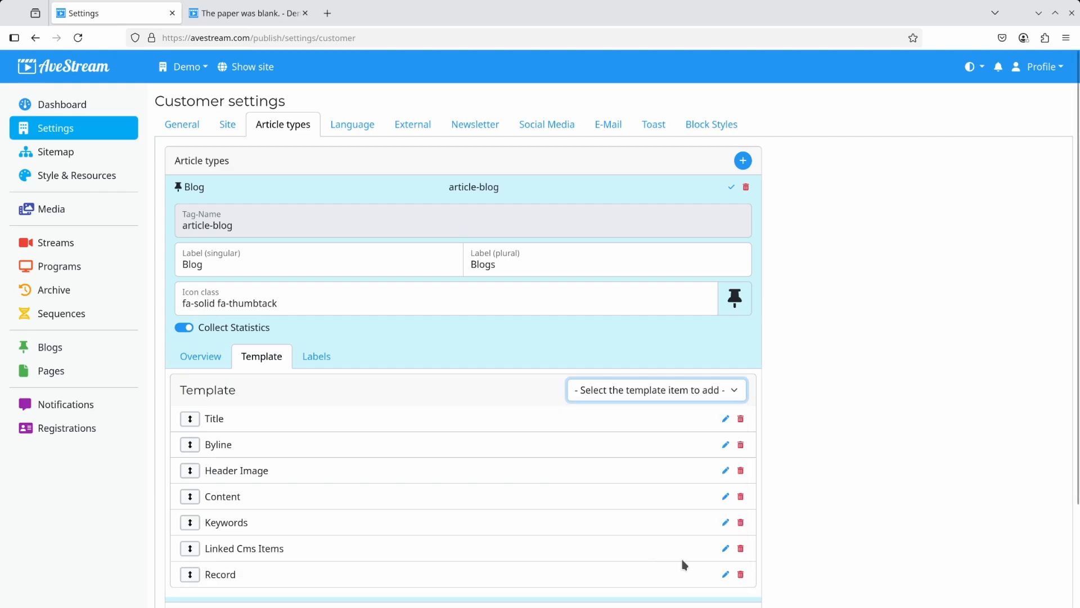
- Link the Blog Bottom page to the template's Record item and save the customer settings
click(725, 574)
scroll(663, 549, down, 5)
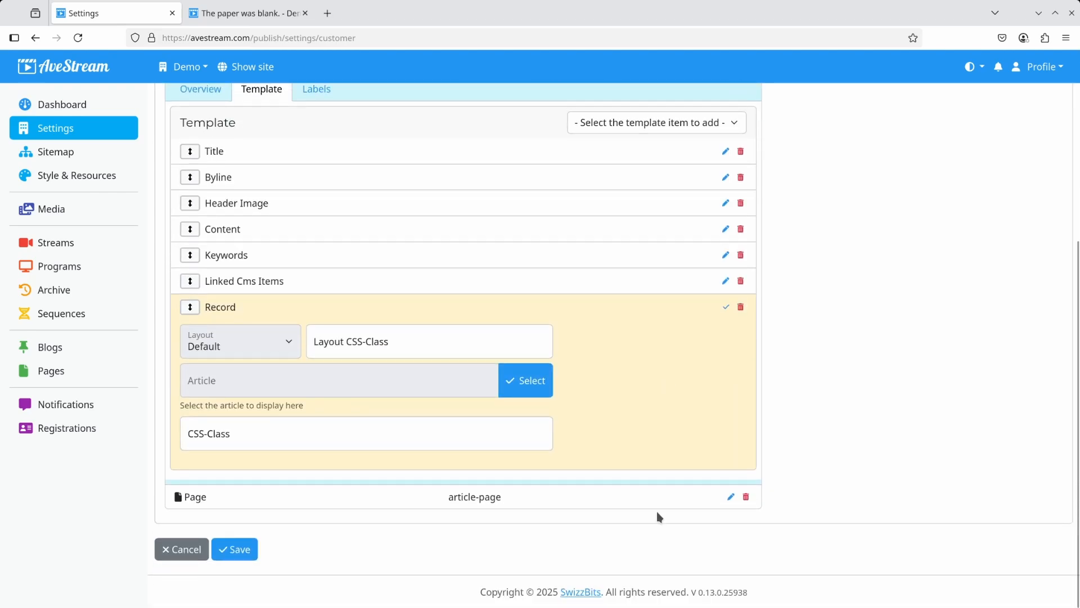
click(516, 384)
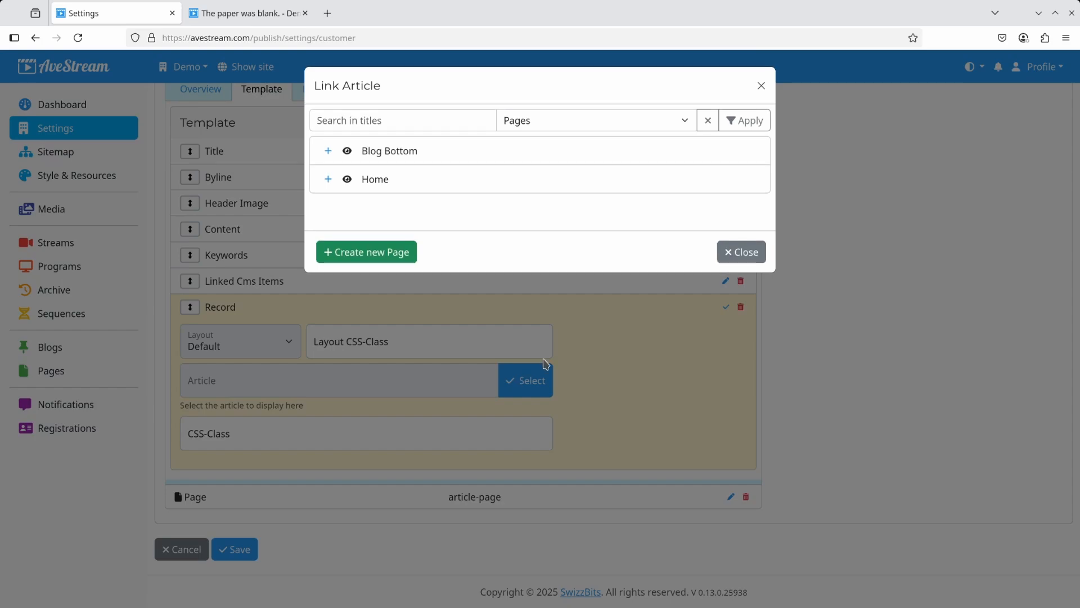
click(328, 152)
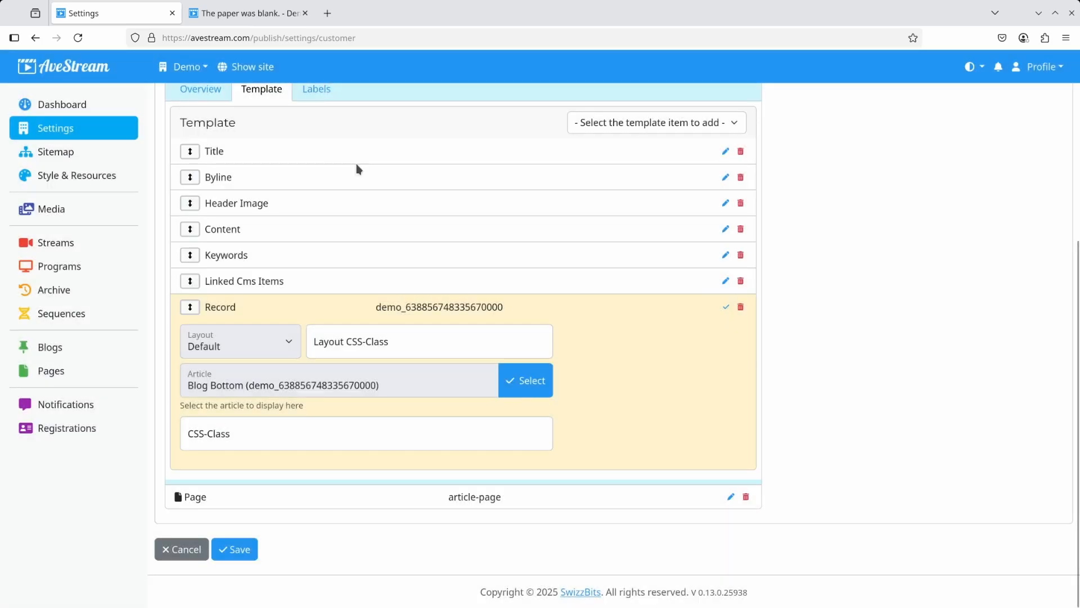
click(227, 552)
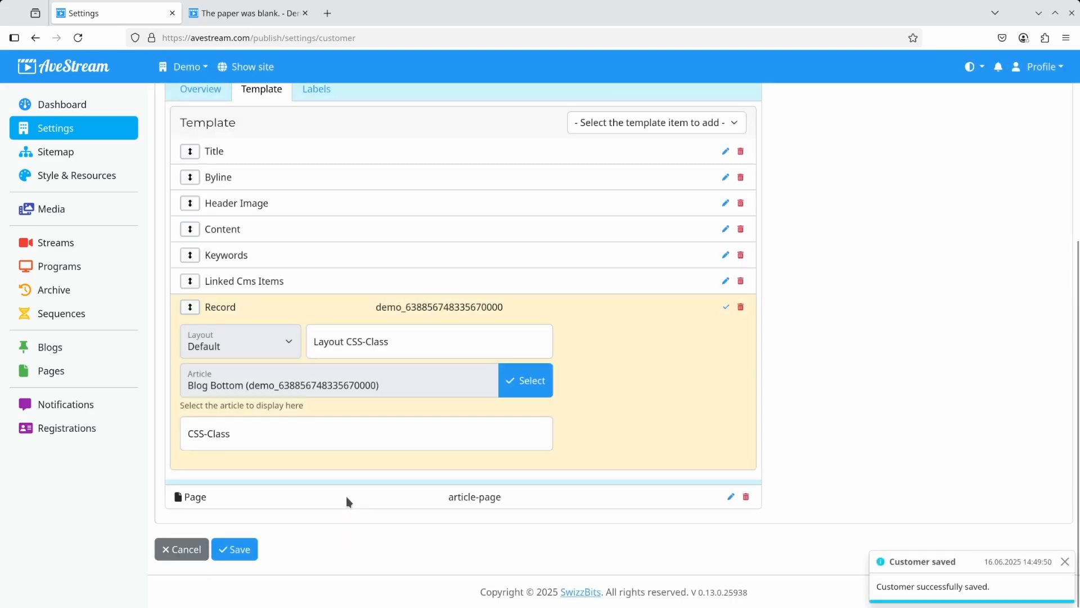
- Reload the article page "The paper was blank." on the demo site and check the content below its keywords
click(247, 15)
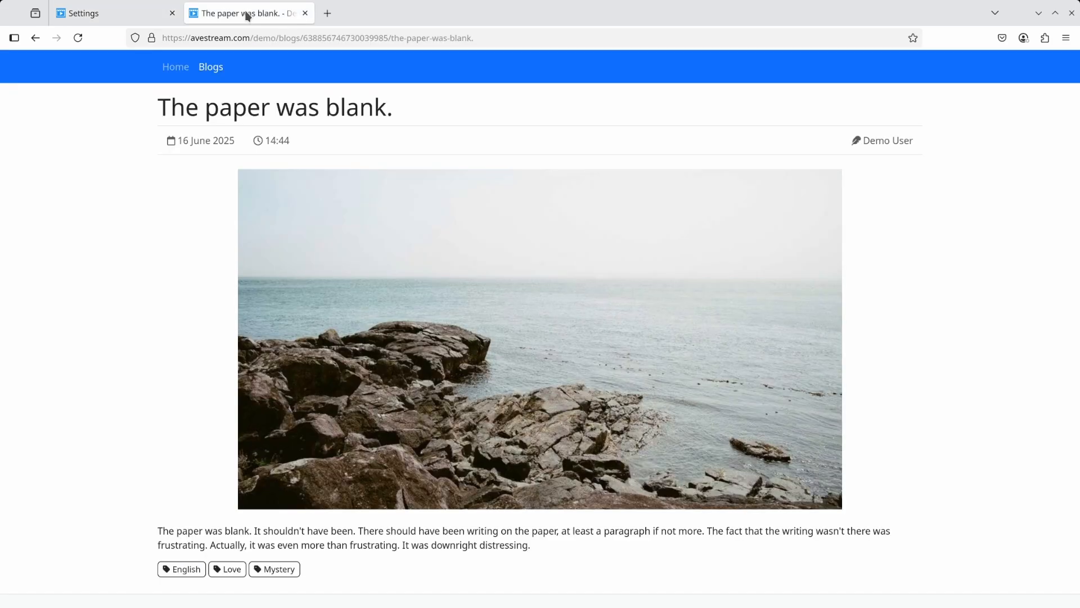
click(79, 41)
scroll(463, 249, down, 7)
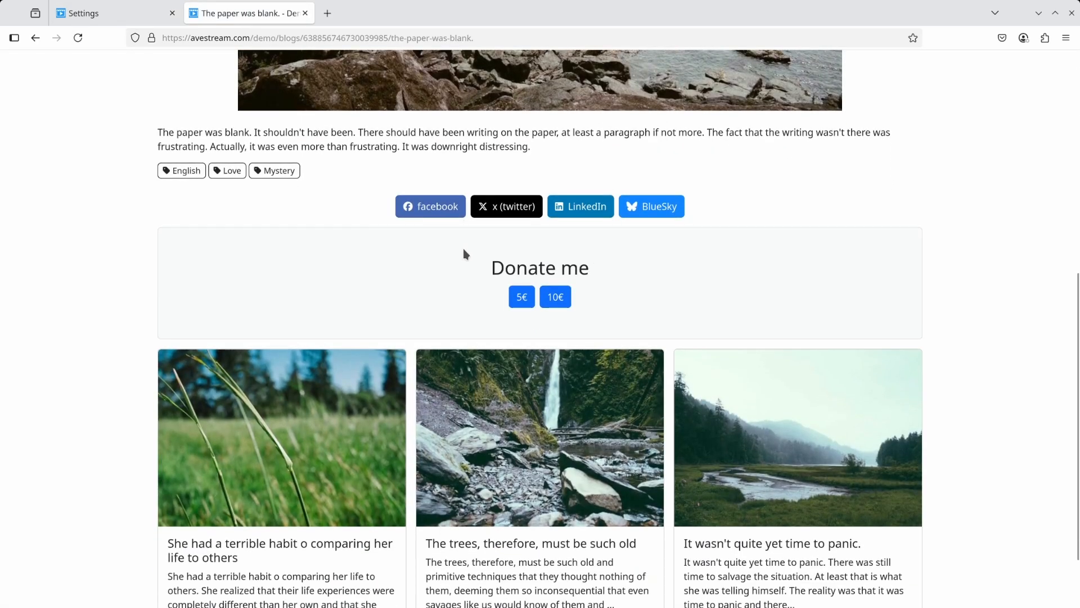
scroll(469, 265, down, 2)
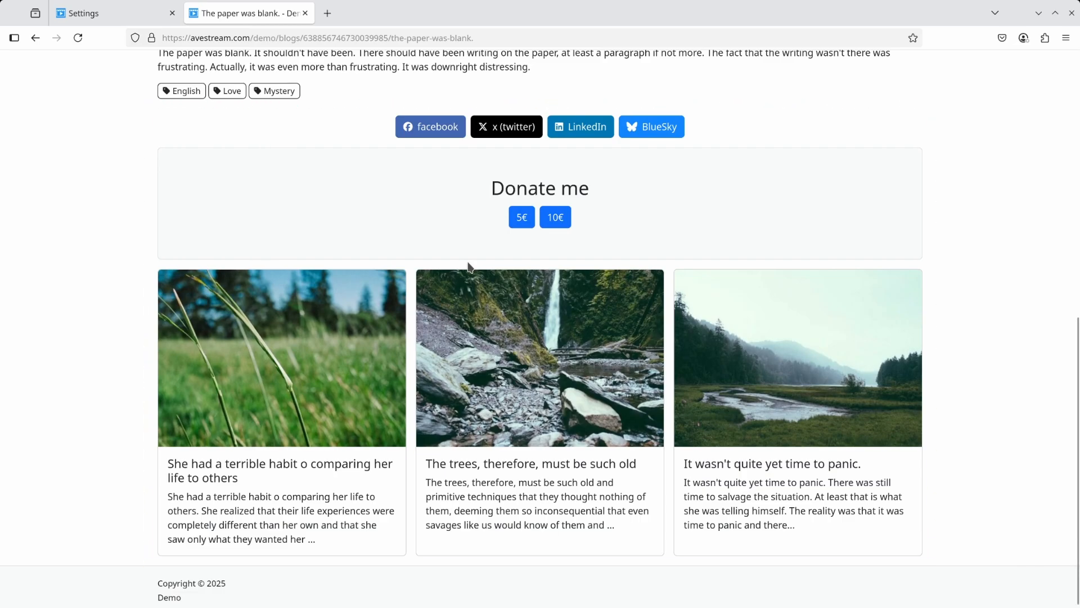
scroll(470, 266, up, 12)
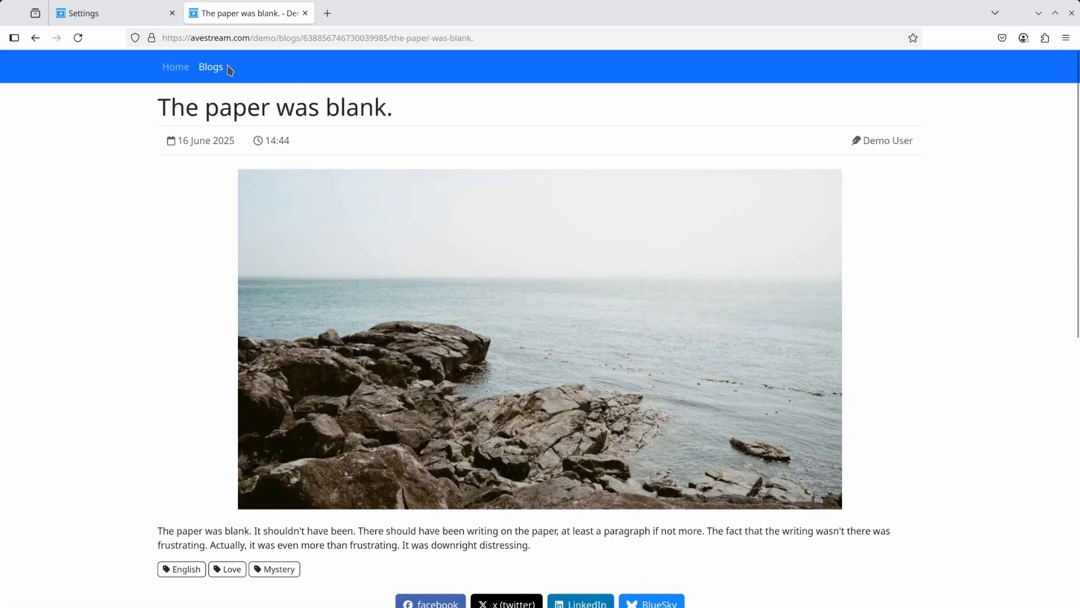
- Open the Blogs overview on the demo site and look through the article list to its end
click(209, 66)
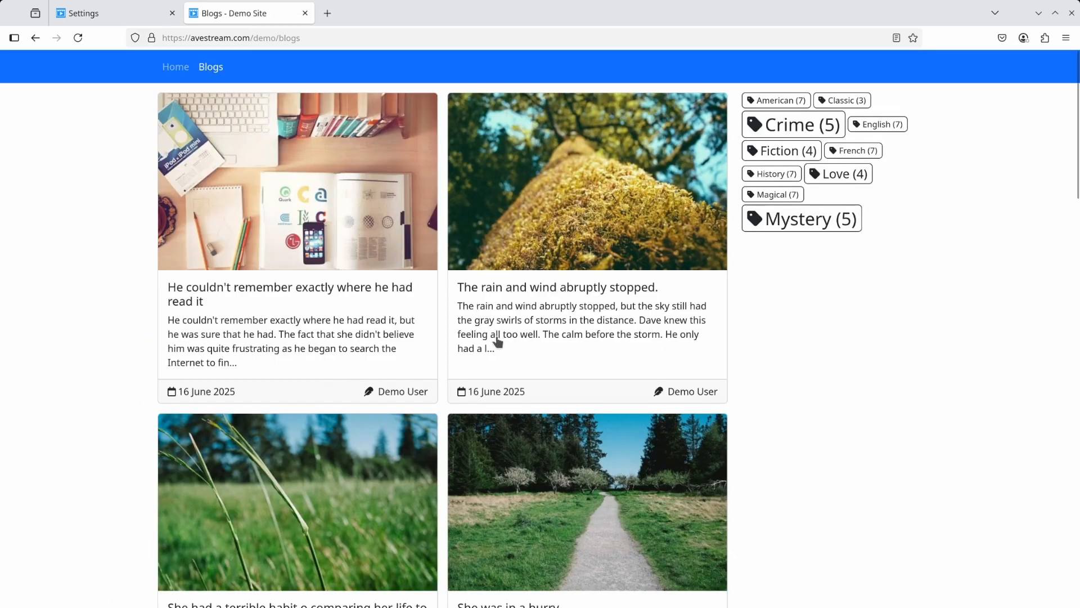
scroll(498, 342, down, 20)
scroll(497, 341, down, 5)
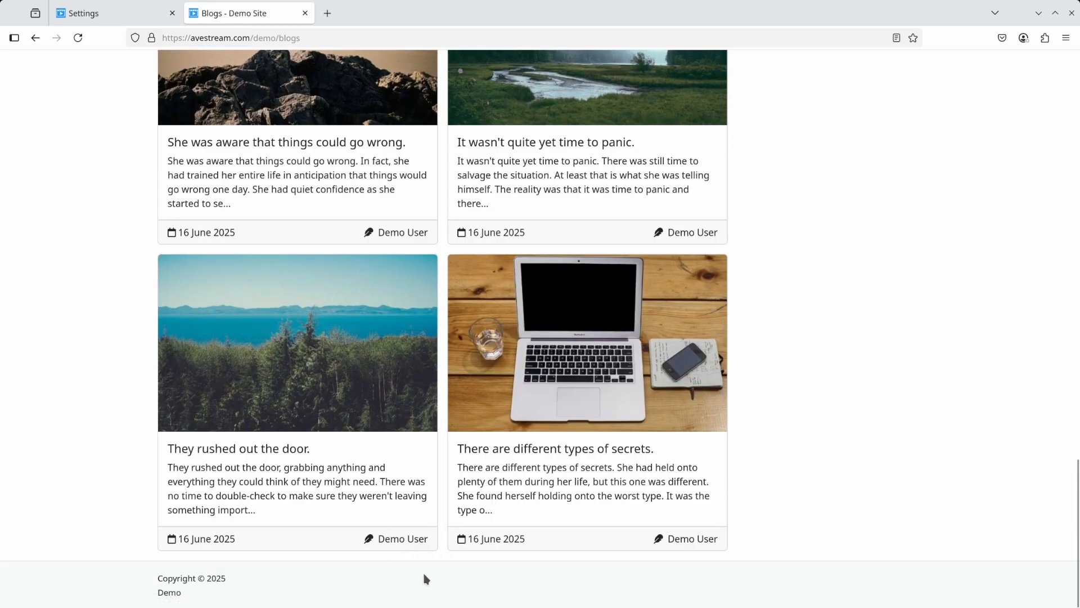
- Activate the Blog article type's load-more button with the label "Load more" and save the customer settings
click(128, 15)
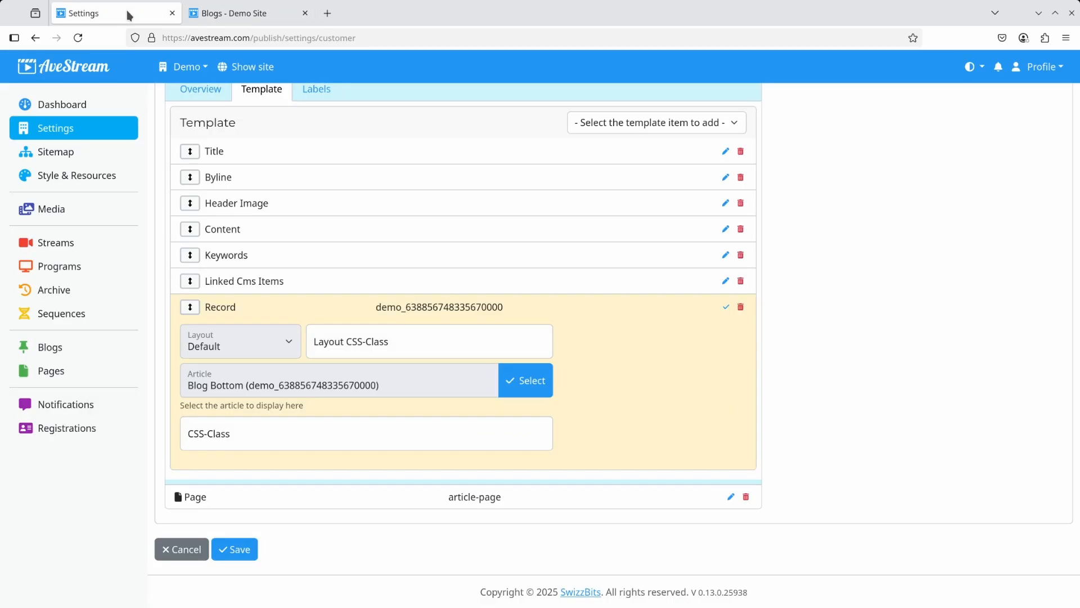
click(726, 307)
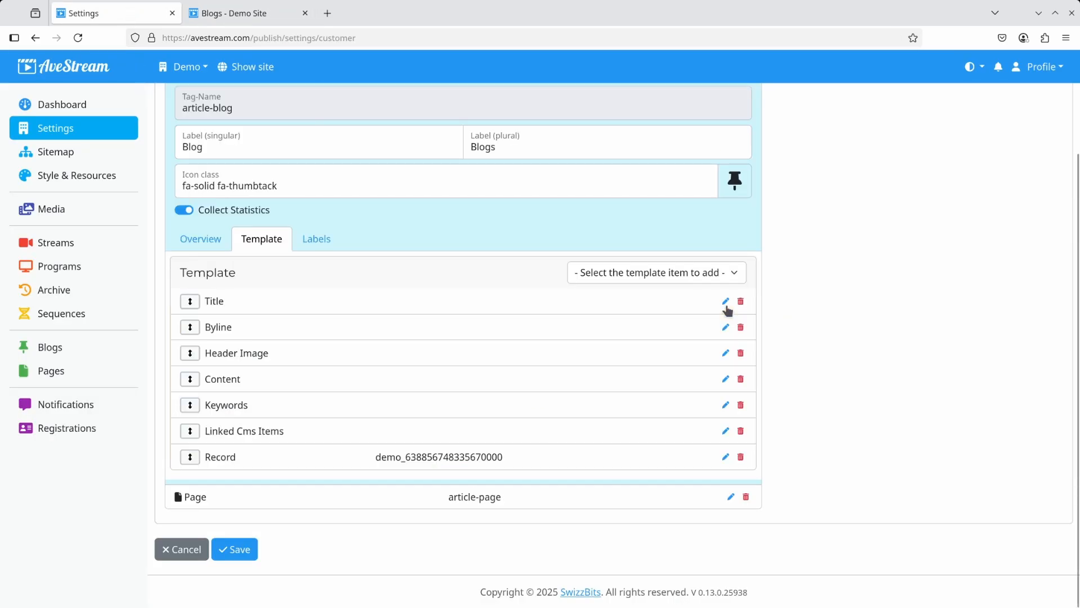
click(320, 238)
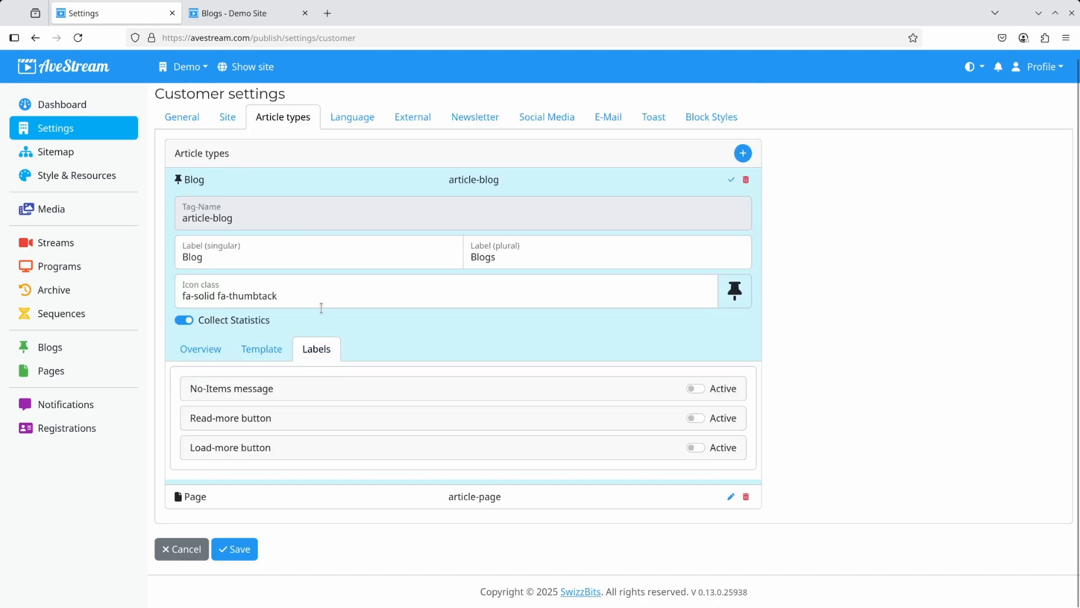
click(694, 448)
scroll(590, 427, down, 3)
click(442, 385)
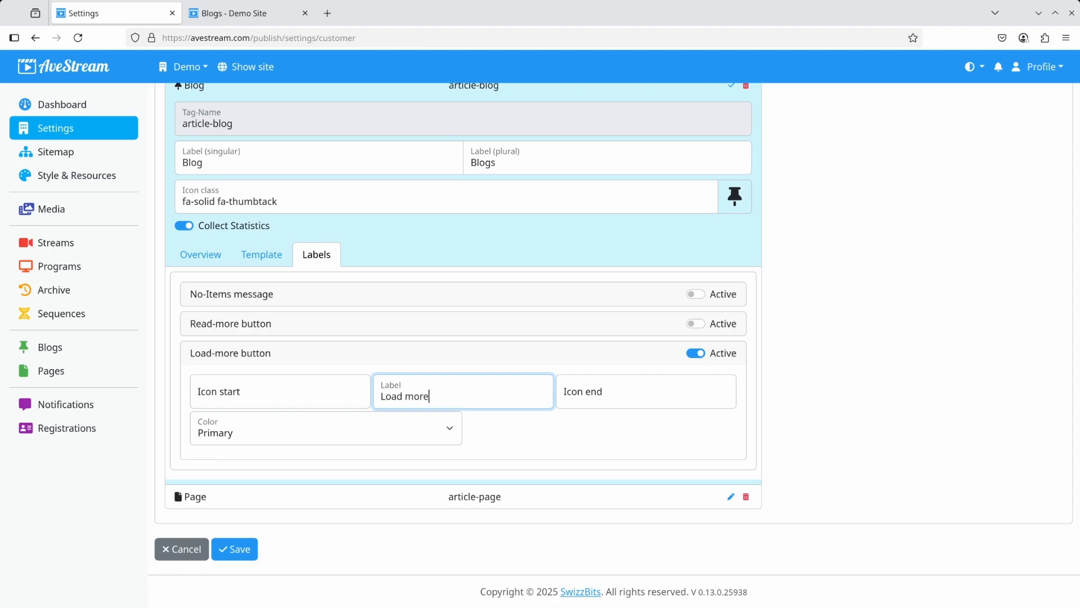
click(239, 548)
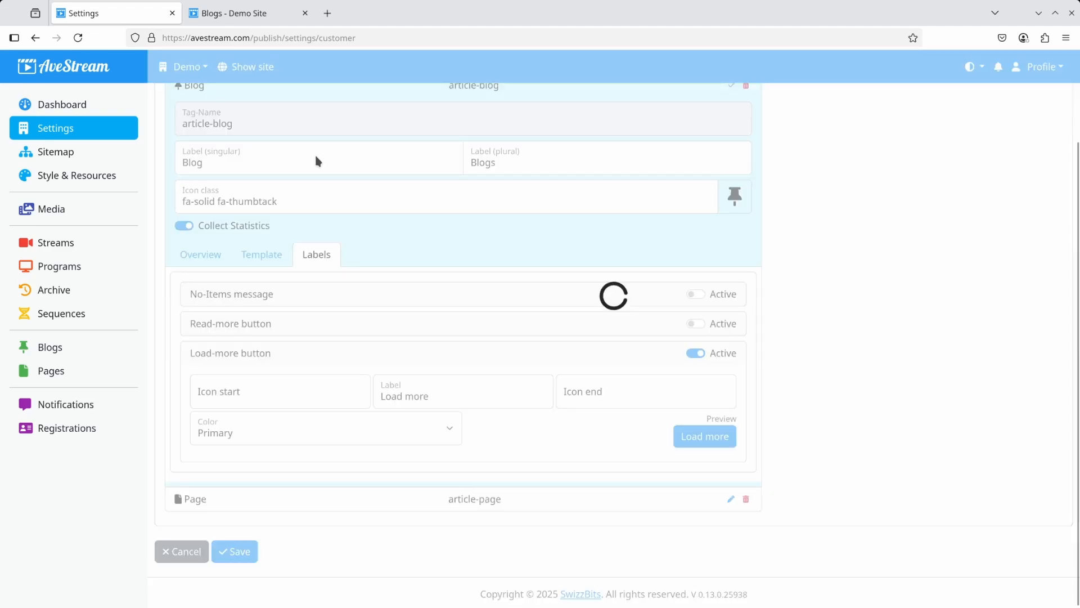
- Reload the demo site's Blogs overview and check the end of the article list for the load-more button
click(251, 17)
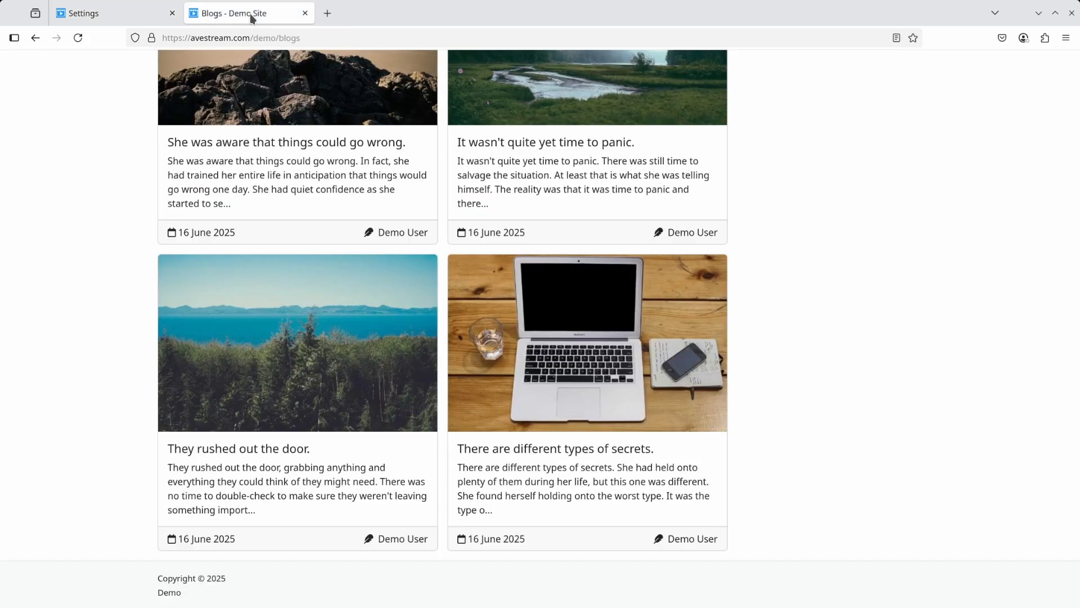
click(78, 37)
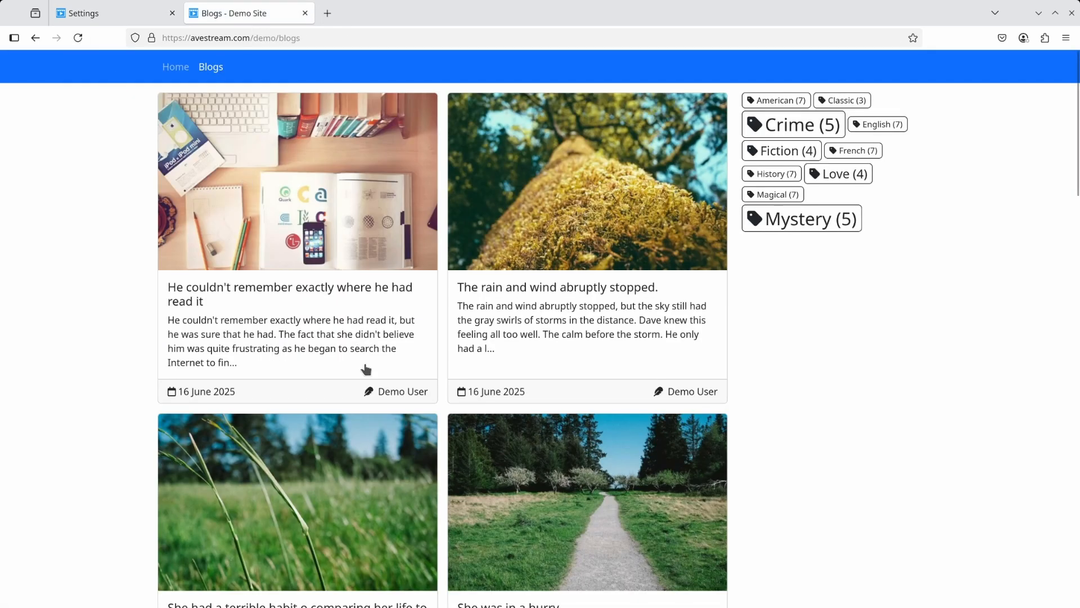
scroll(366, 369, down, 15)
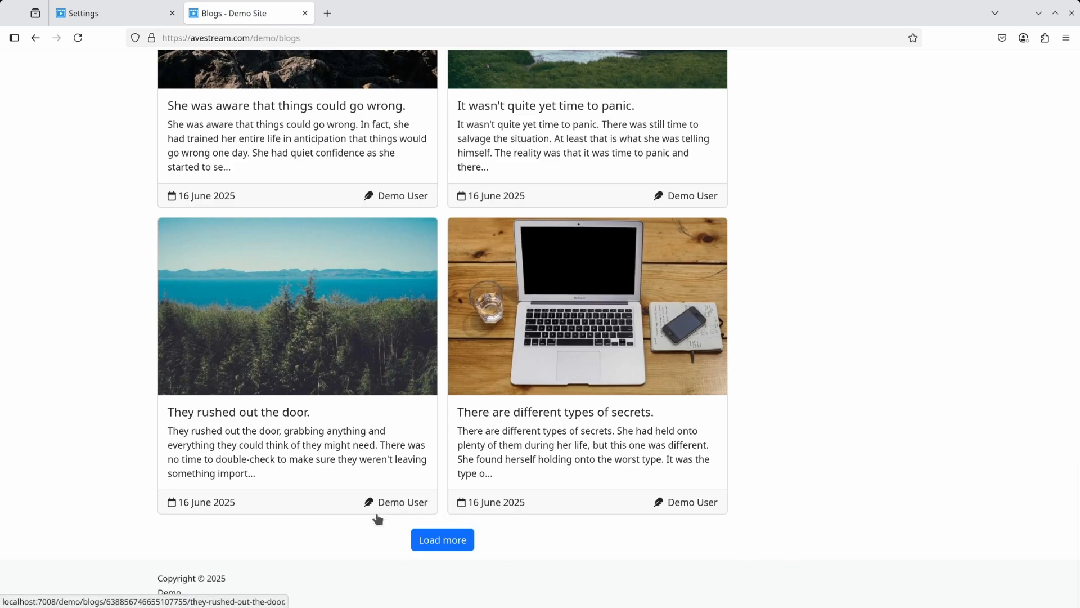
- Activate the Blog article type's read-more button with the label "Read more" and save the customer settings
click(110, 14)
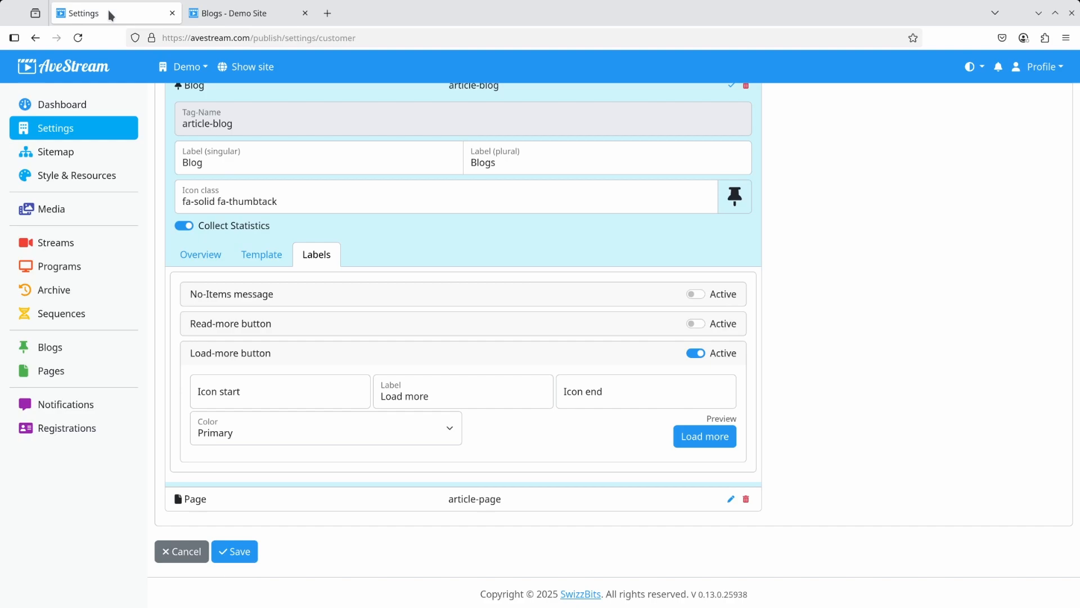
click(695, 324)
click(428, 366)
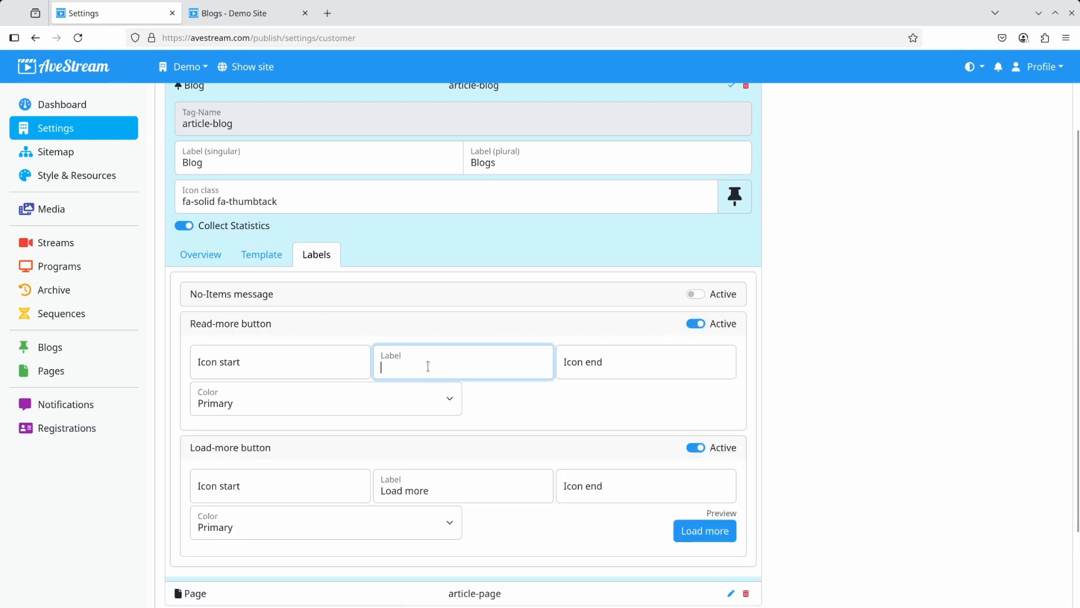
text(Read more)
click(795, 433)
scroll(794, 431, down, 3)
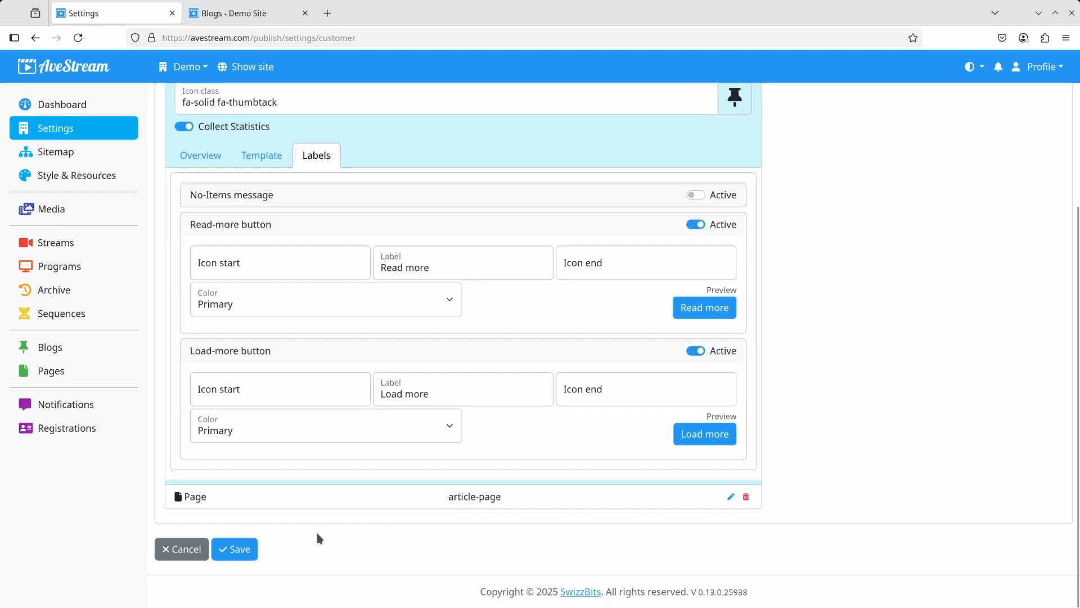
click(261, 557)
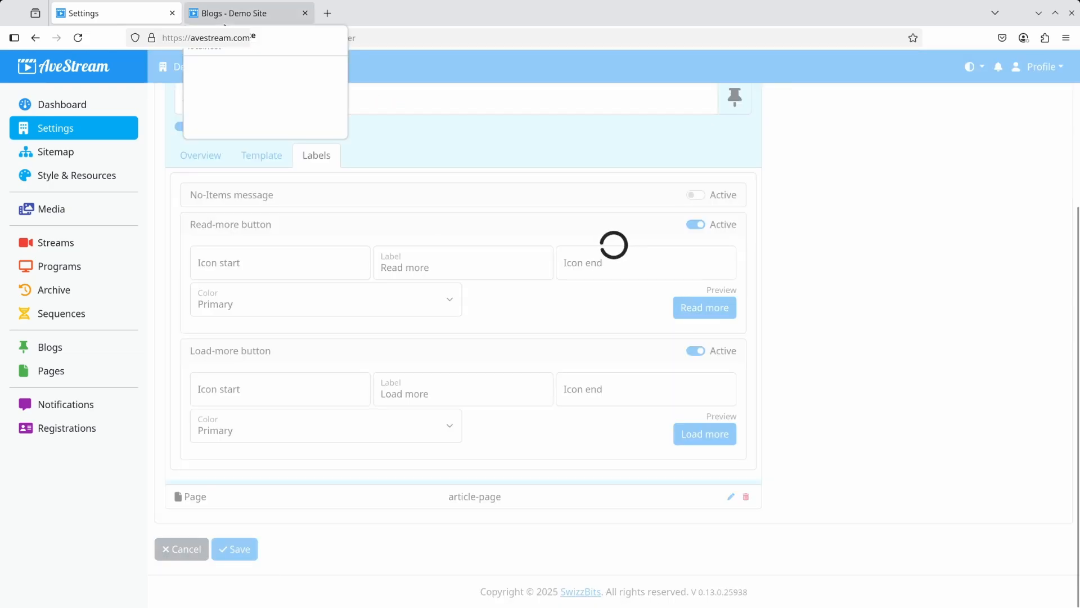
- Reload the Blogs overview to check its article cards, and view the tag page for the unused tag classic2
click(219, 19)
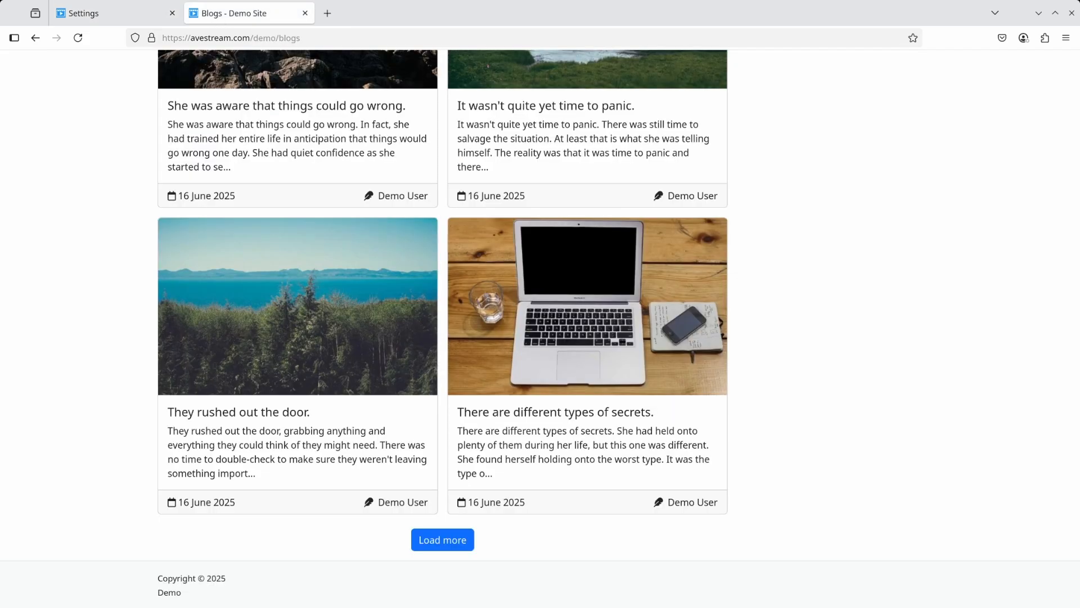
click(78, 38)
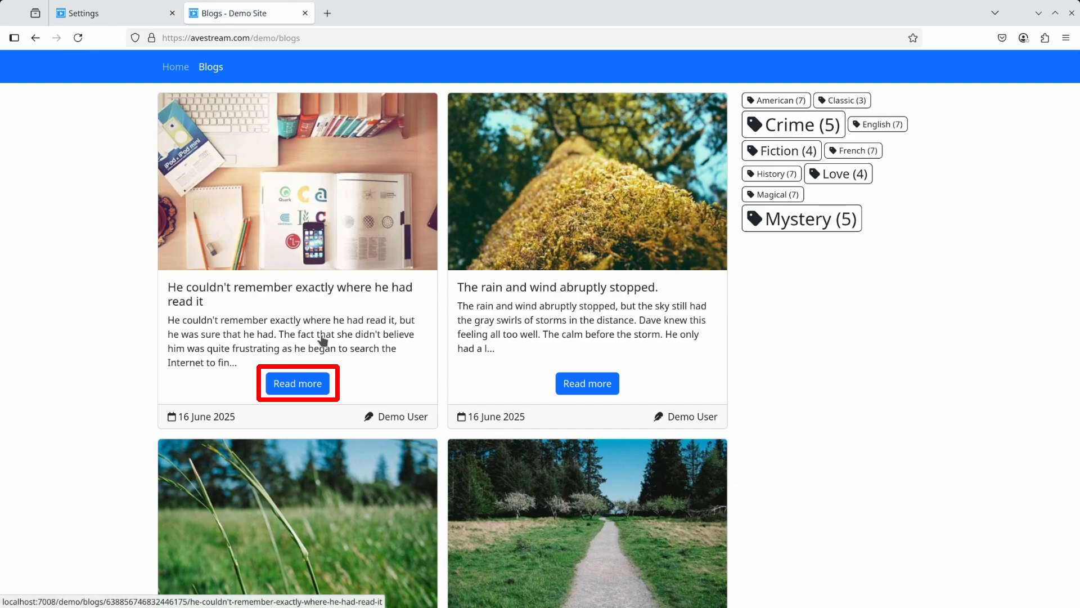
click(838, 101)
click(403, 34)
click(394, 33)
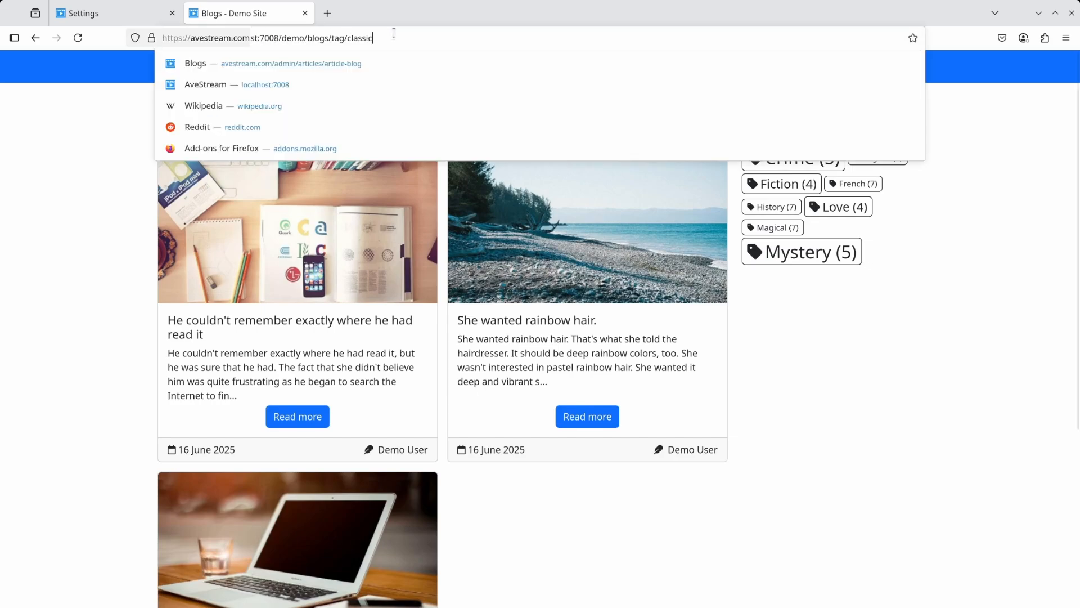
text(2)
key(Return)
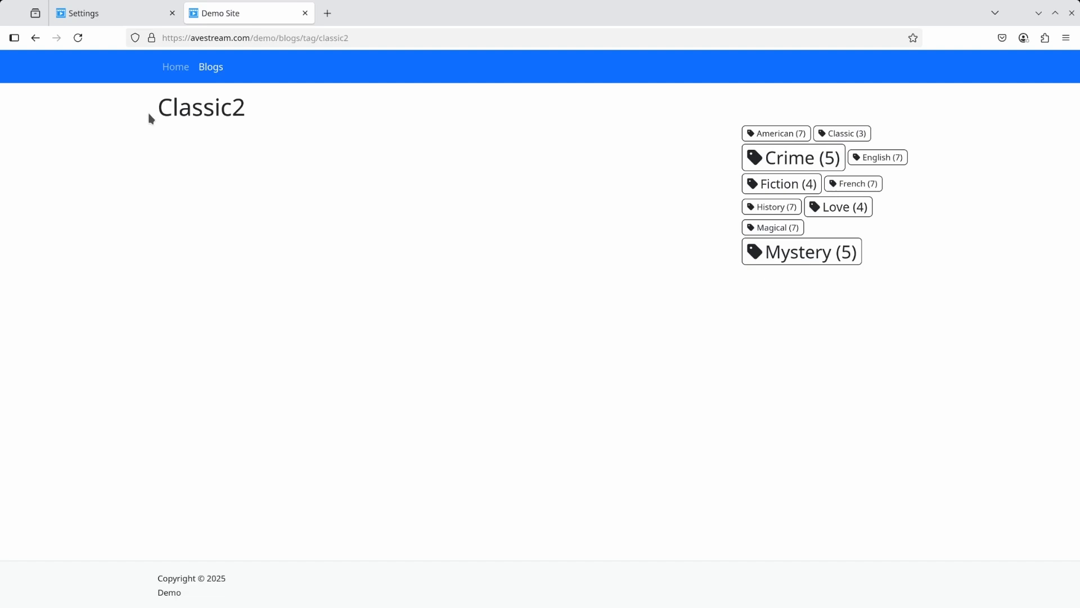
- Activate the Blog article type's no-items message "No items found" in the Light color and save the customer settings
click(111, 15)
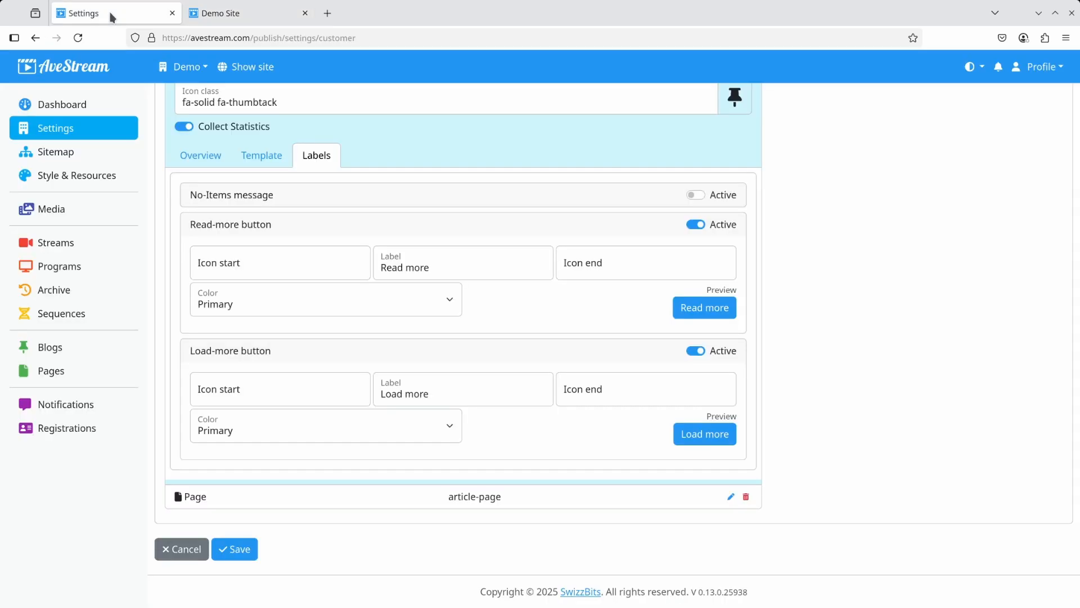
click(695, 195)
click(276, 231)
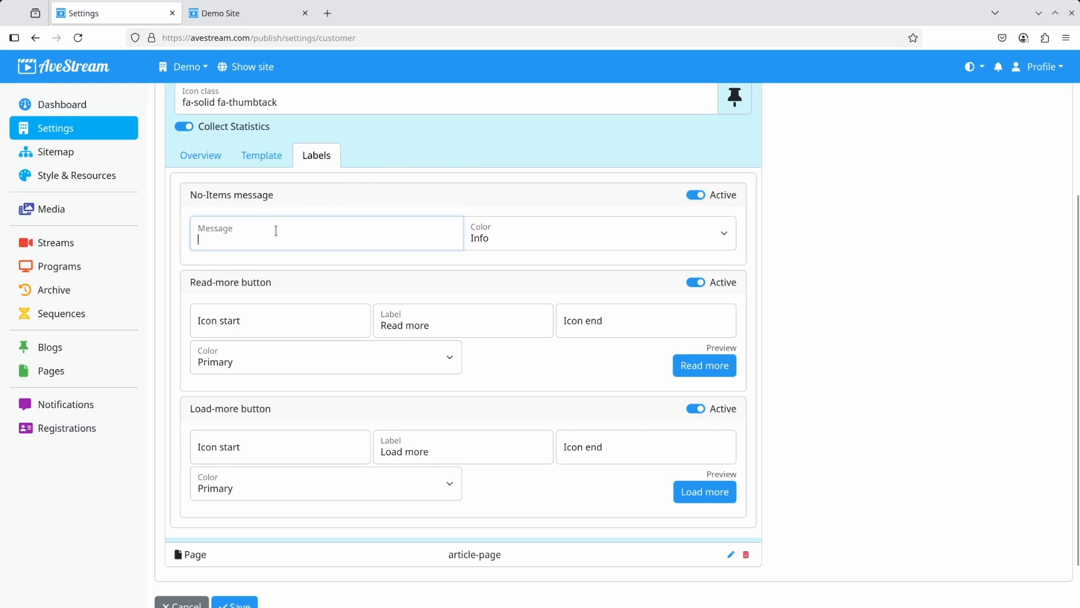
text(No it)
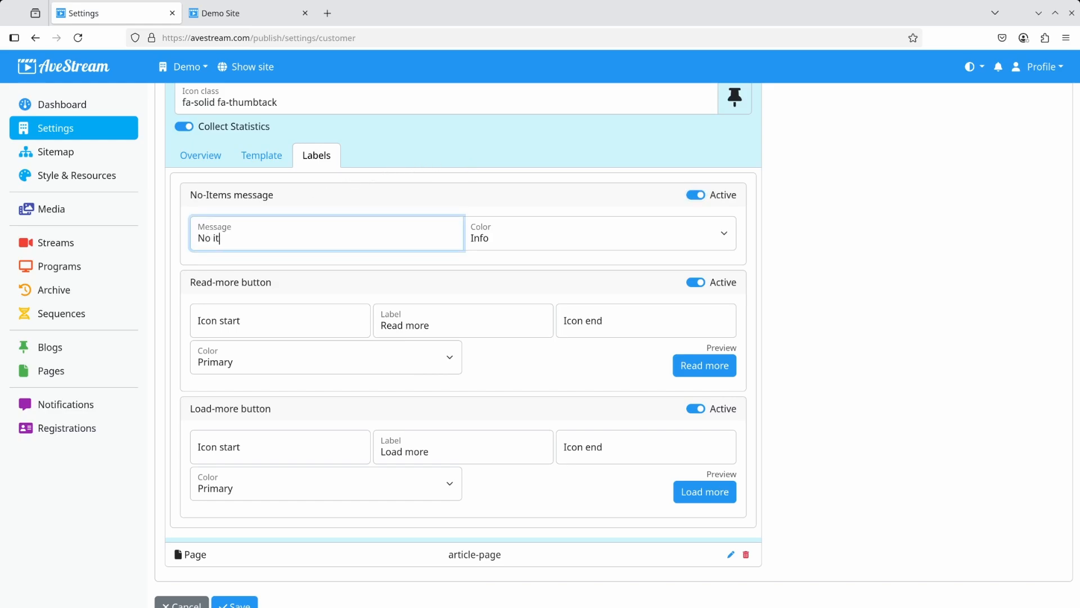
text(ems found)
click(492, 239)
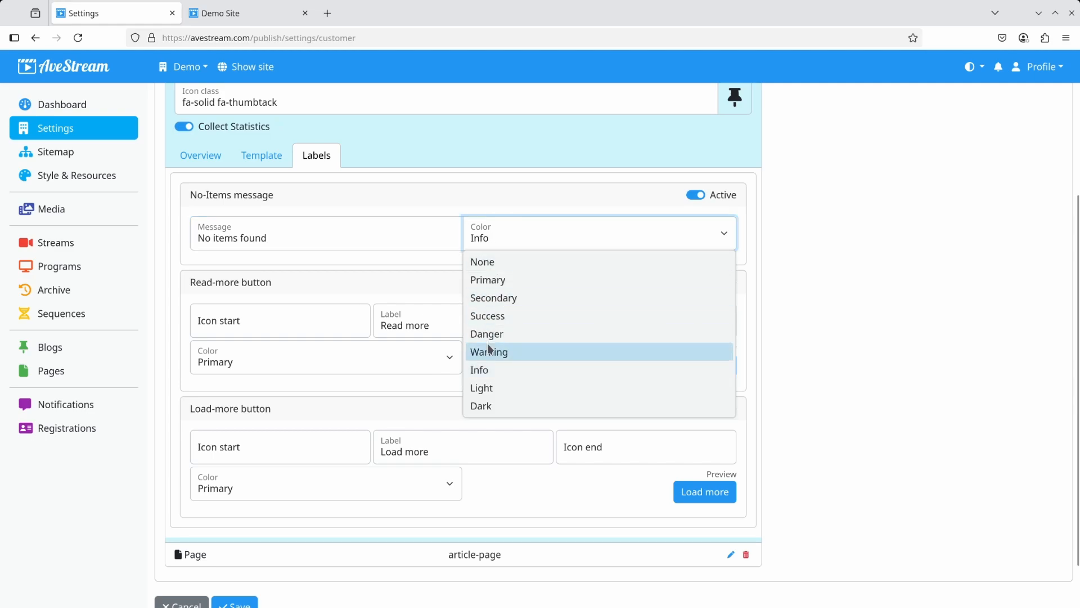
click(489, 387)
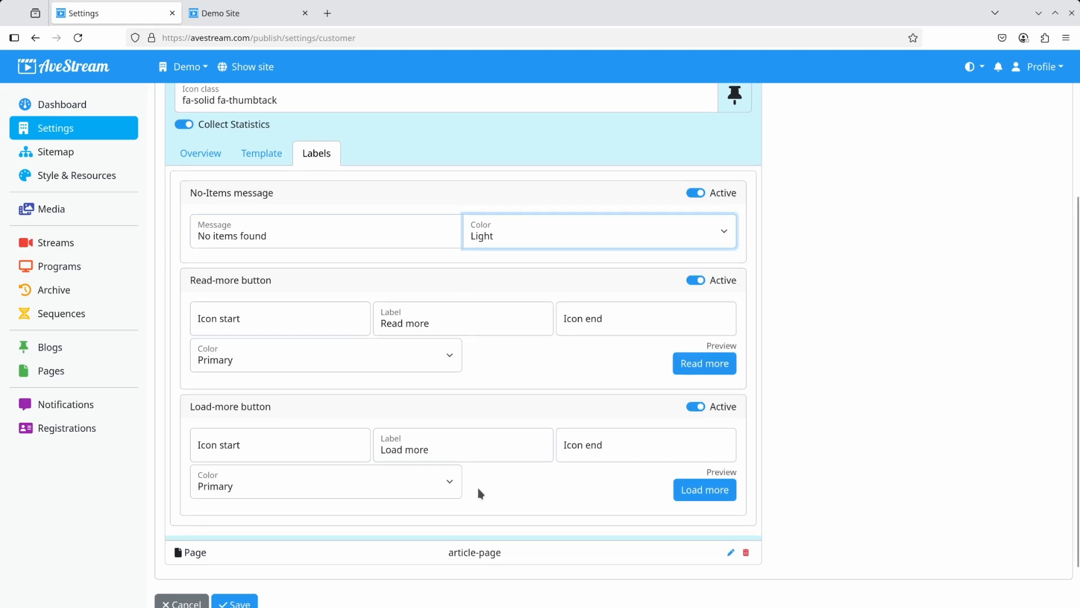
scroll(477, 487, down, 2)
click(243, 549)
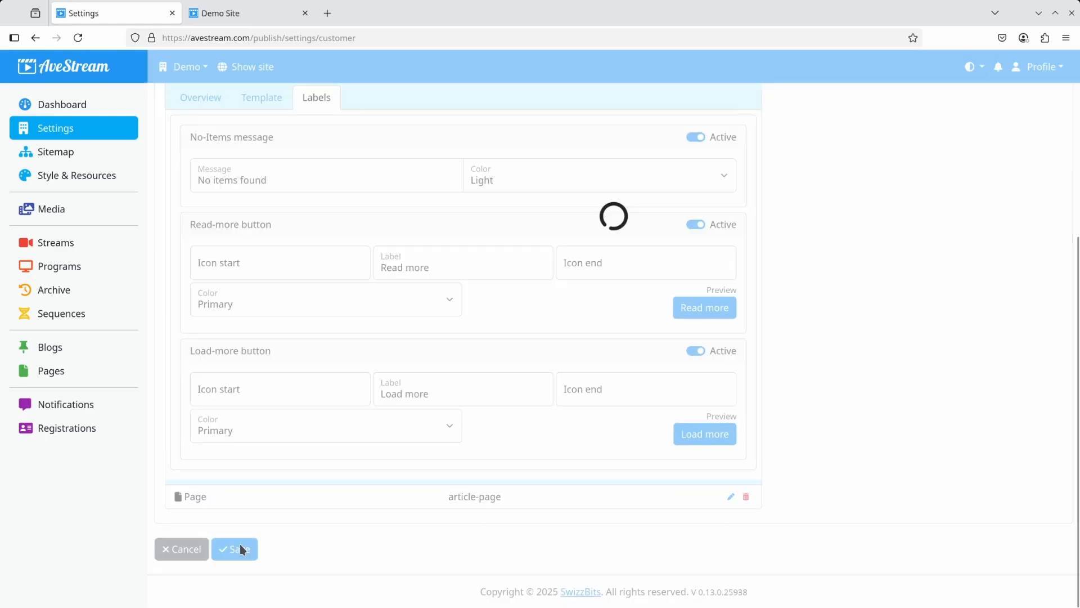
- Reload the classic2 tag page to check the no-items message, and return to the Blogs overview
click(239, 16)
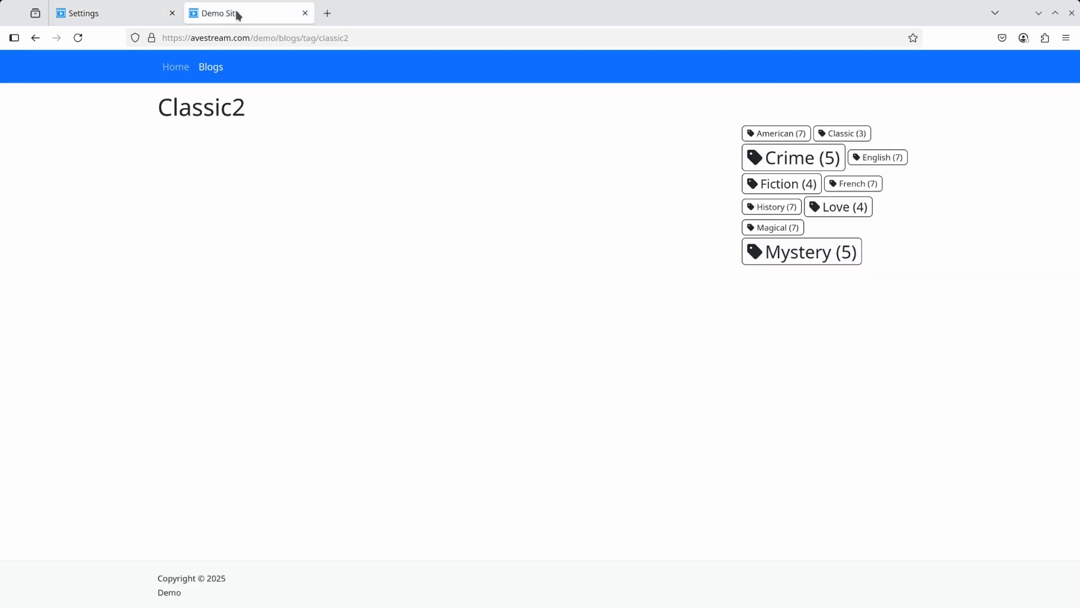
click(79, 39)
click(218, 69)
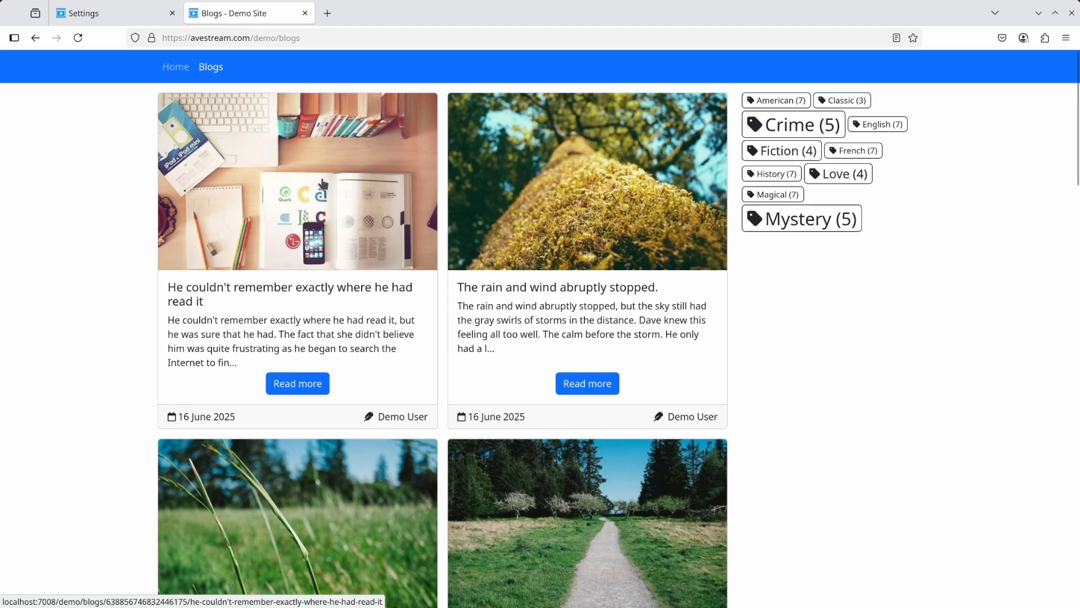
- Open the account management profile from the publishing settings and examine its first and last name fields
click(125, 19)
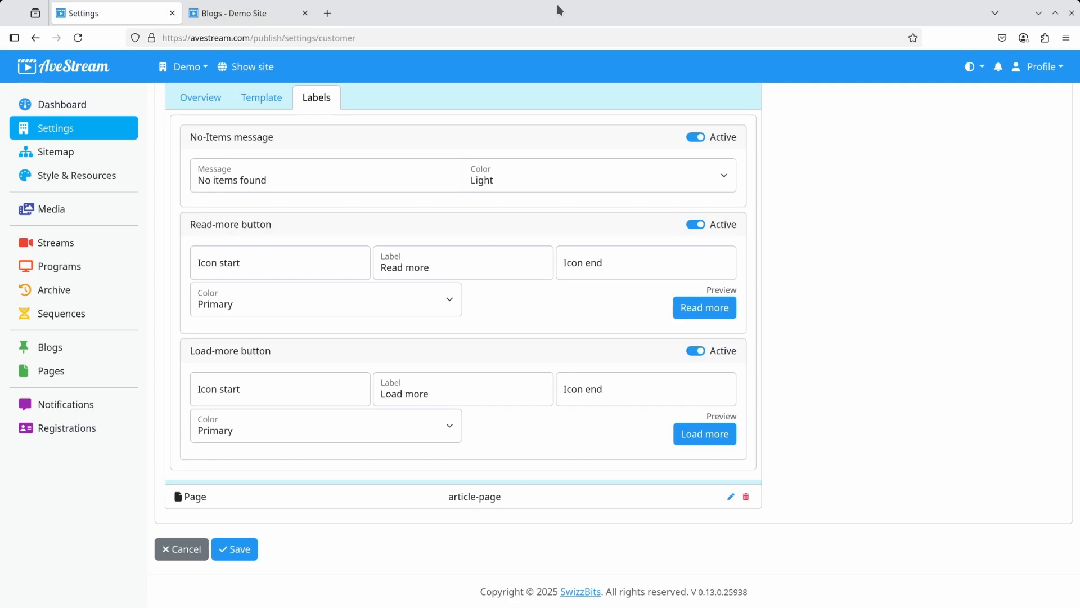
click(1041, 66)
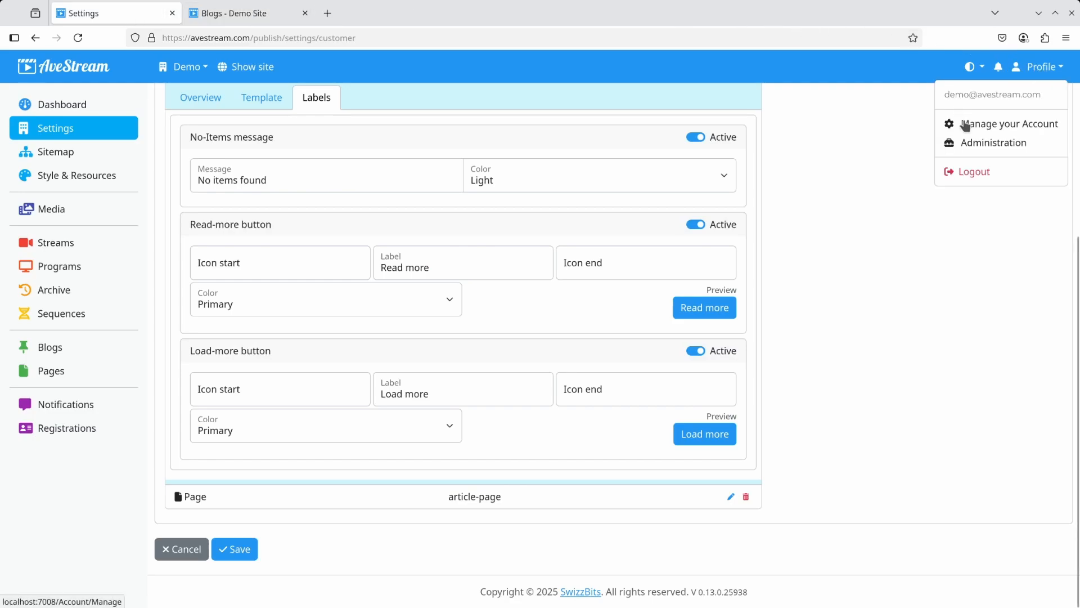
click(1015, 127)
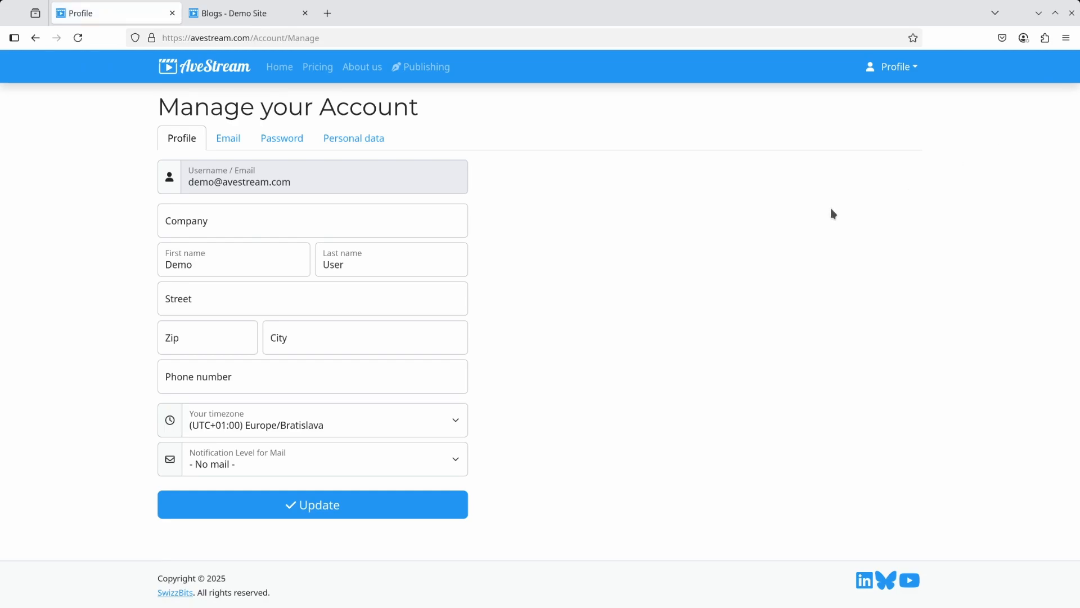
double_click(205, 269)
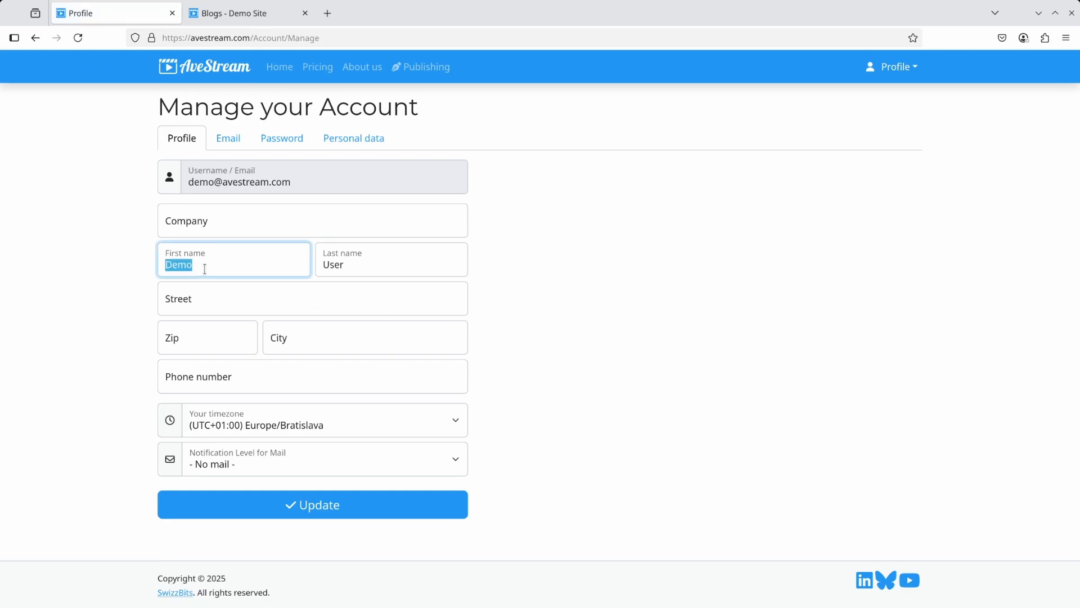
double_click(414, 264)
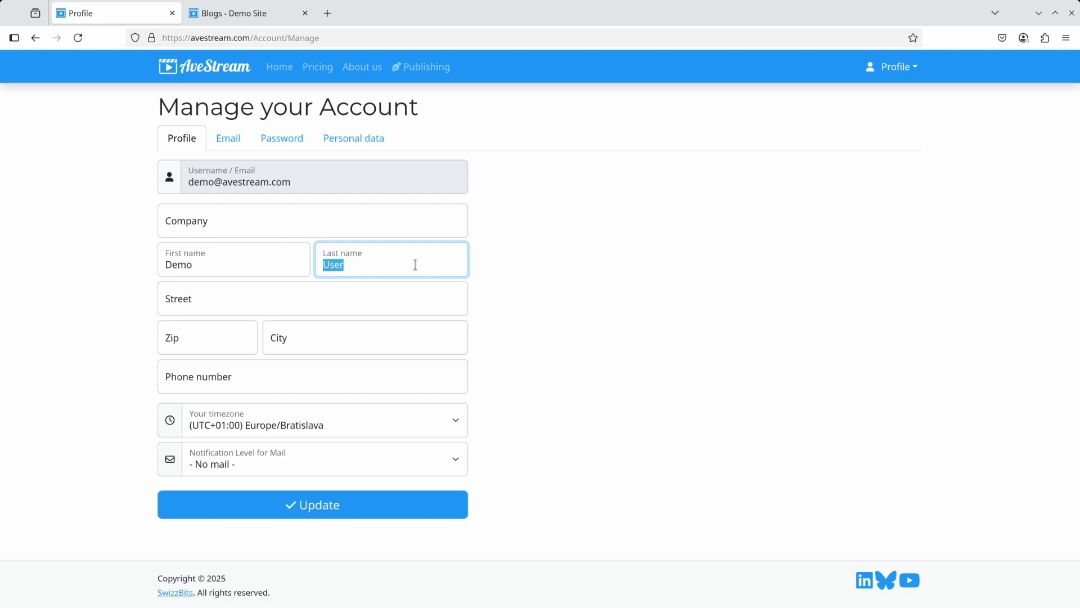
- Start a new article in the publishing area's Blogs, titled "New blog post", with demo/importer/picsum-011-1024-576.jpg as its header image
click(416, 69)
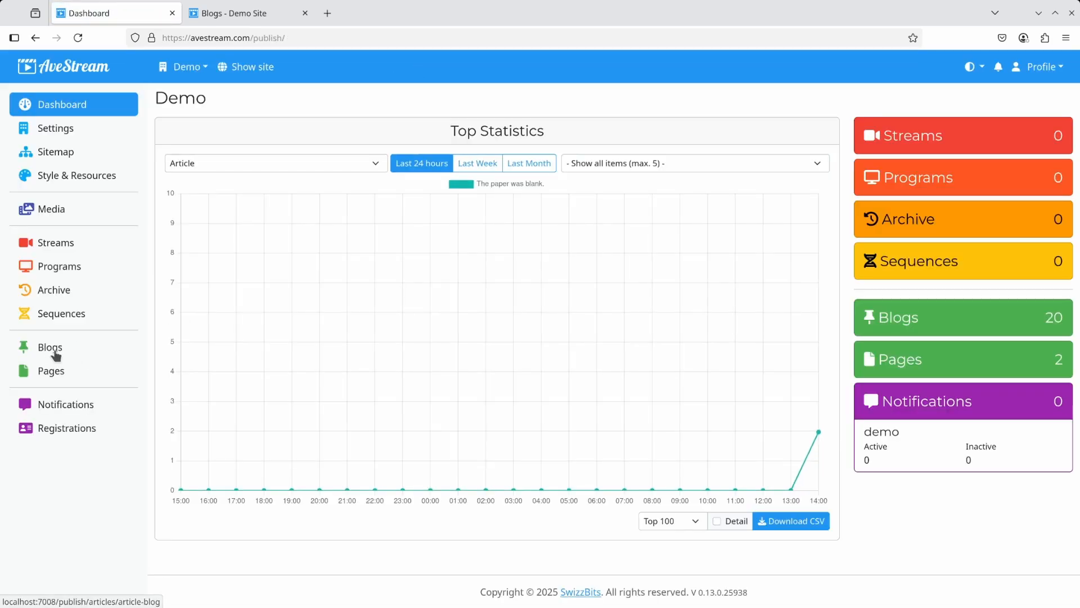
click(58, 350)
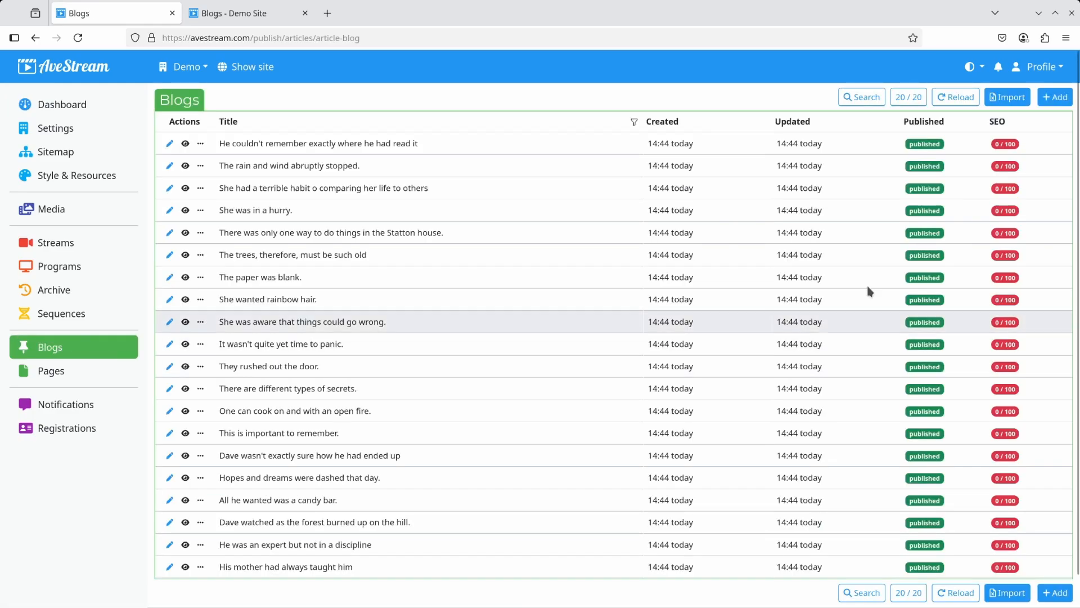
click(1055, 98)
click(235, 151)
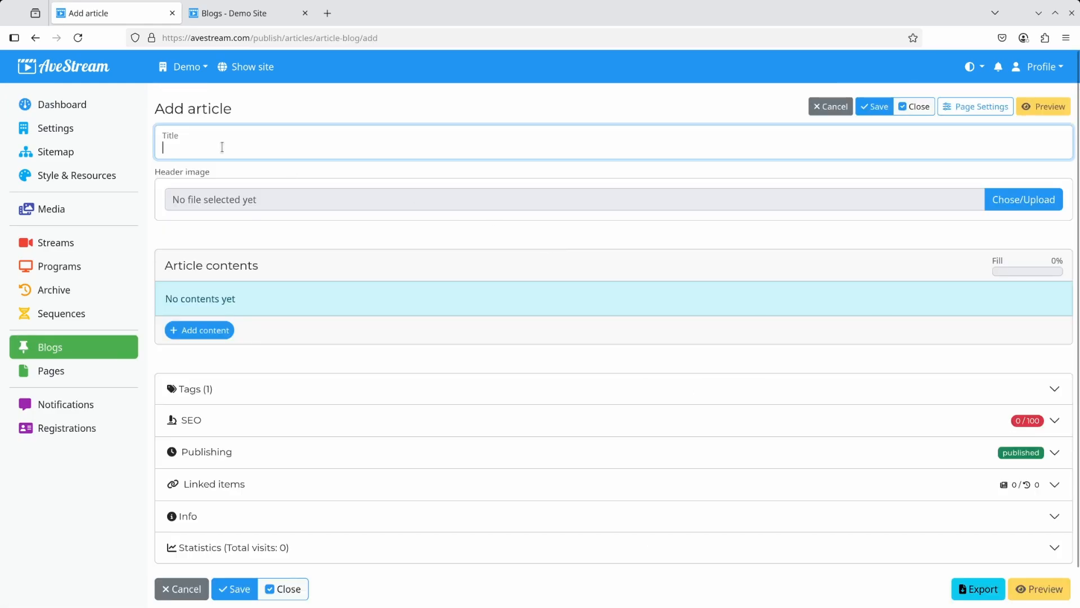
text(New blog post)
click(1010, 200)
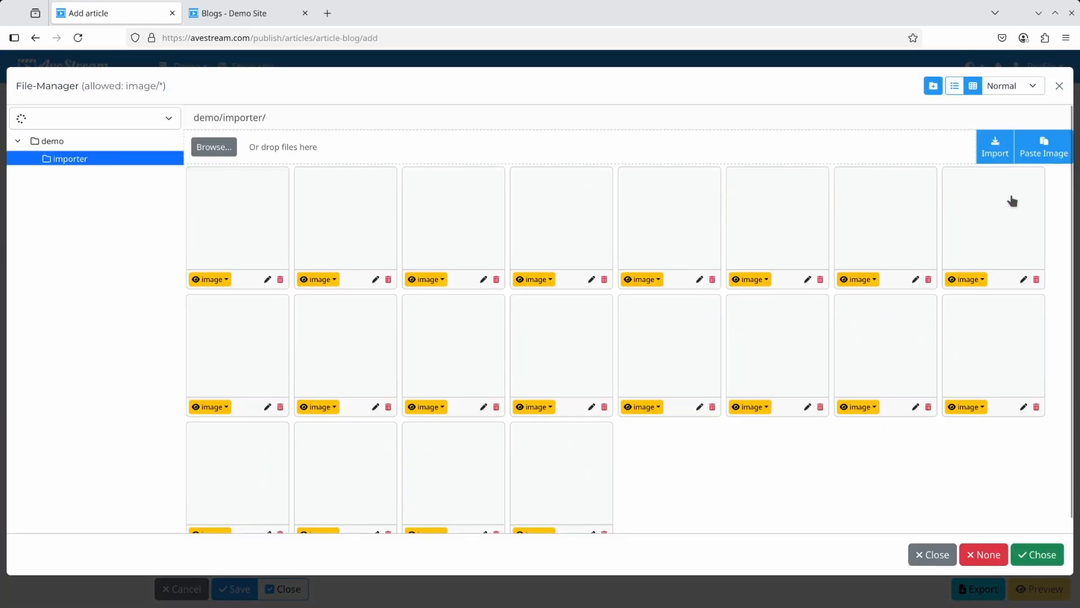
click(434, 345)
- Add a Text Element with the body "New content" to the article and save the article
click(206, 377)
click(397, 138)
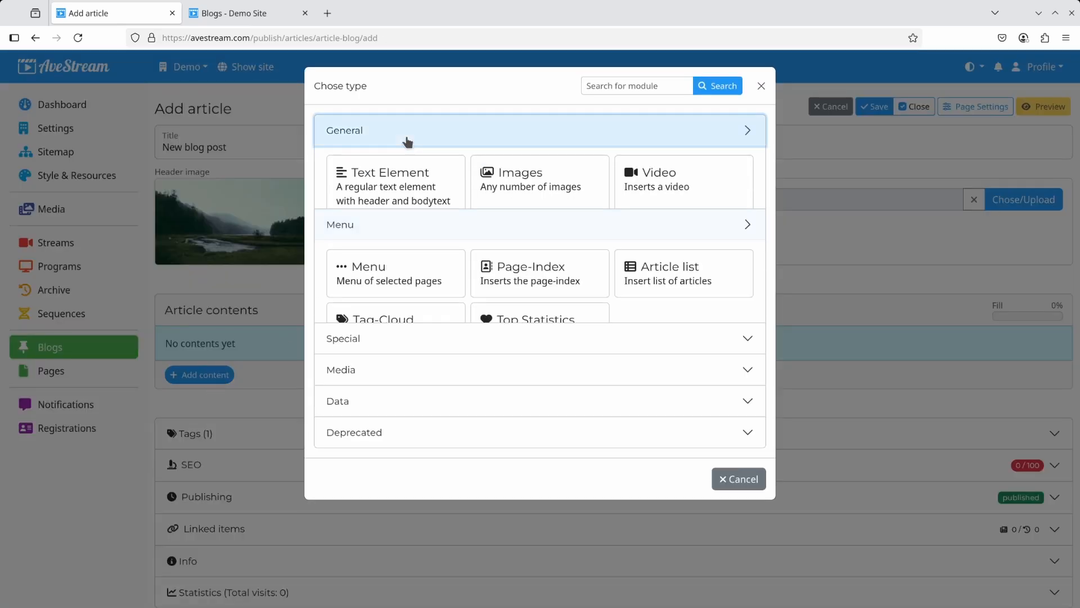
click(432, 204)
click(259, 460)
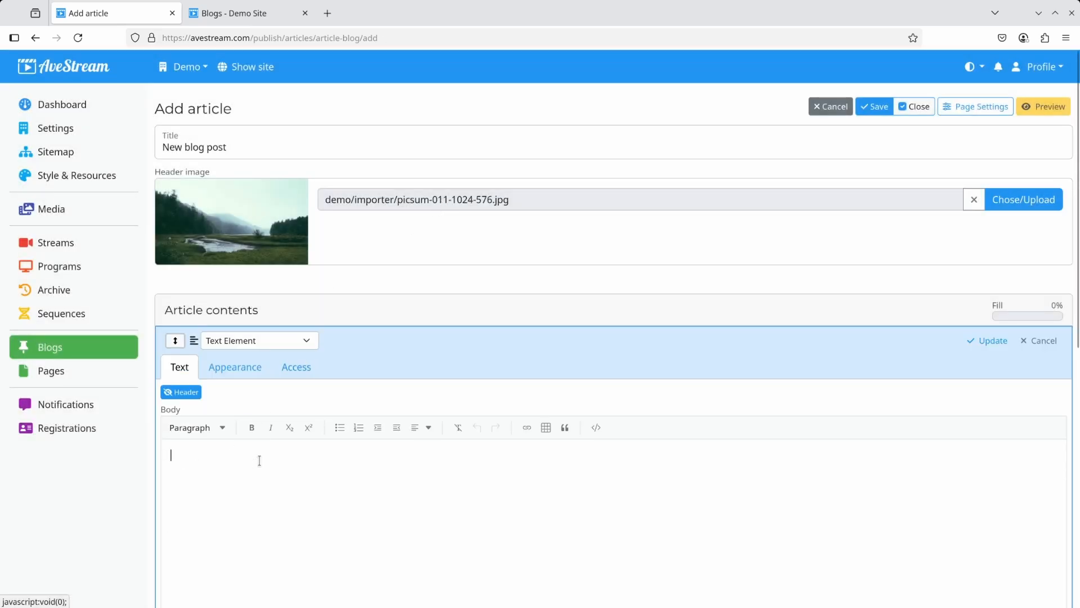
text(New content)
click(990, 343)
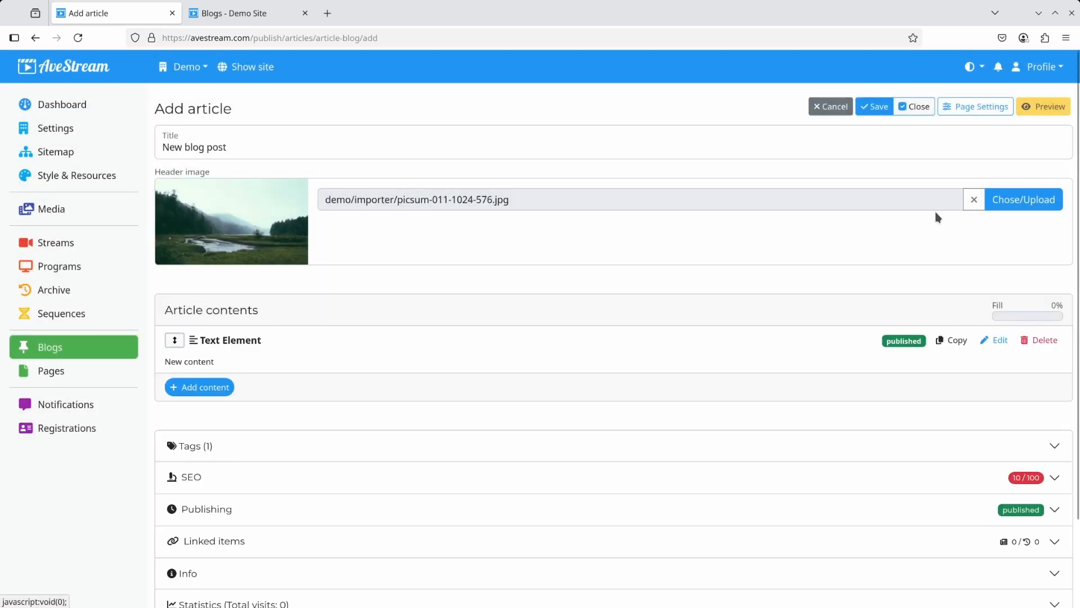
click(861, 107)
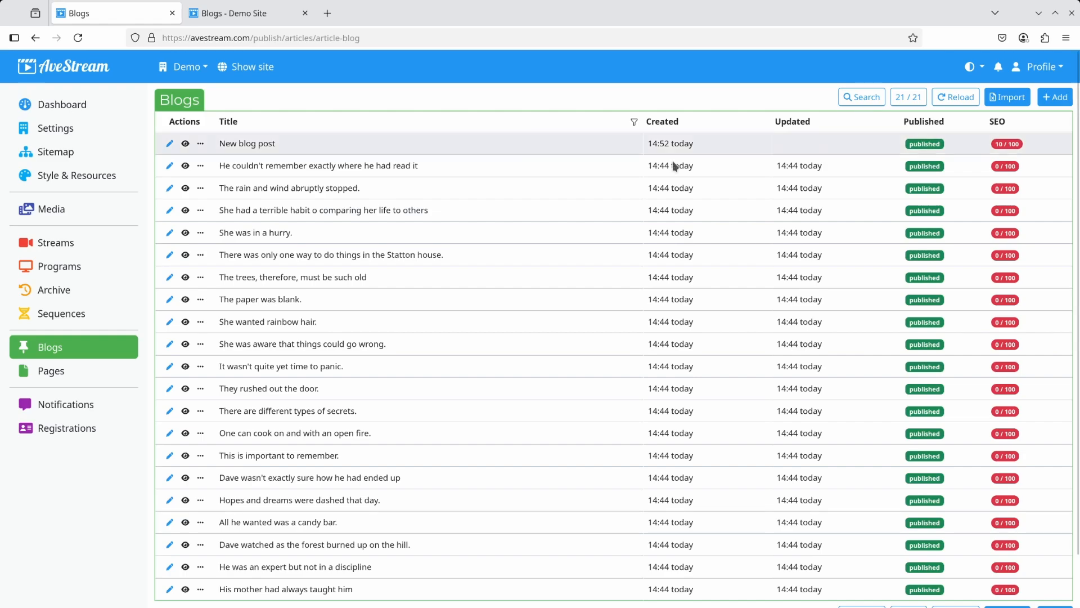
- Reload the demo site's Blogs overview to check the new post's card, and return to the publishing list of blogs
click(245, 17)
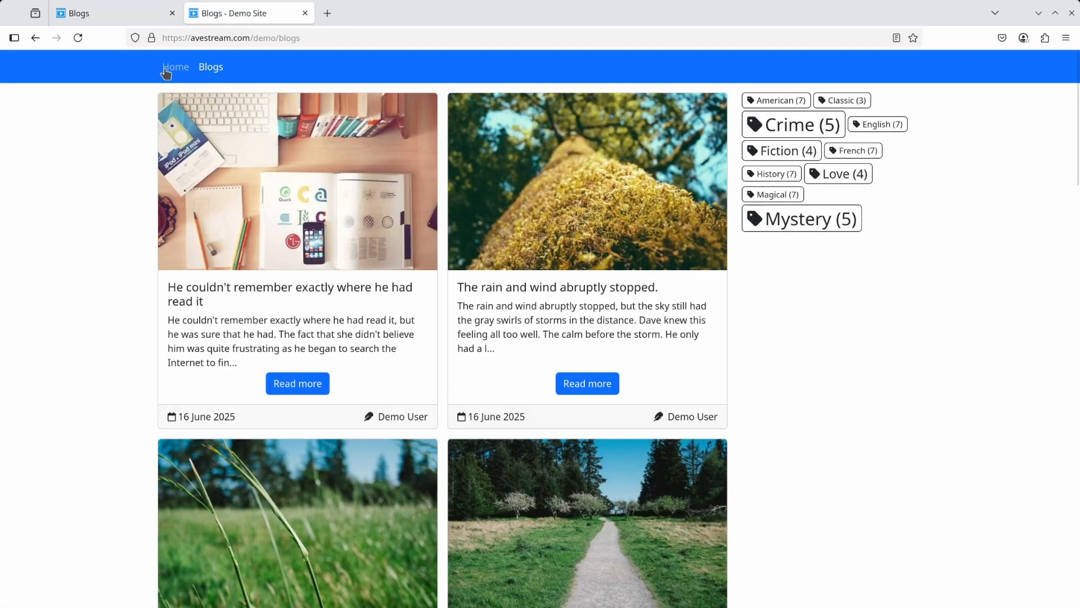
click(75, 40)
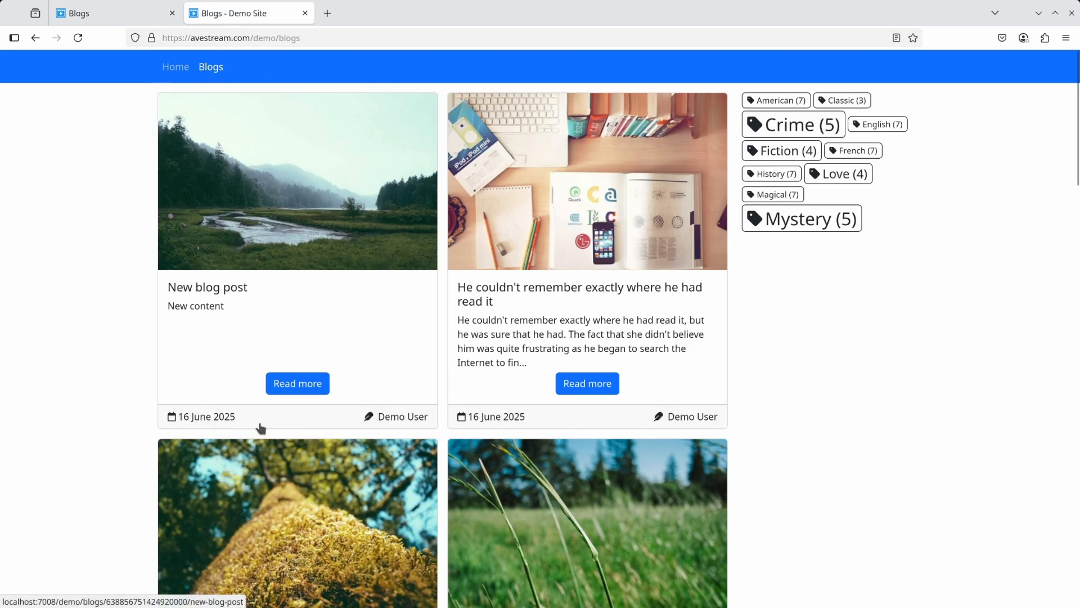
click(117, 12)
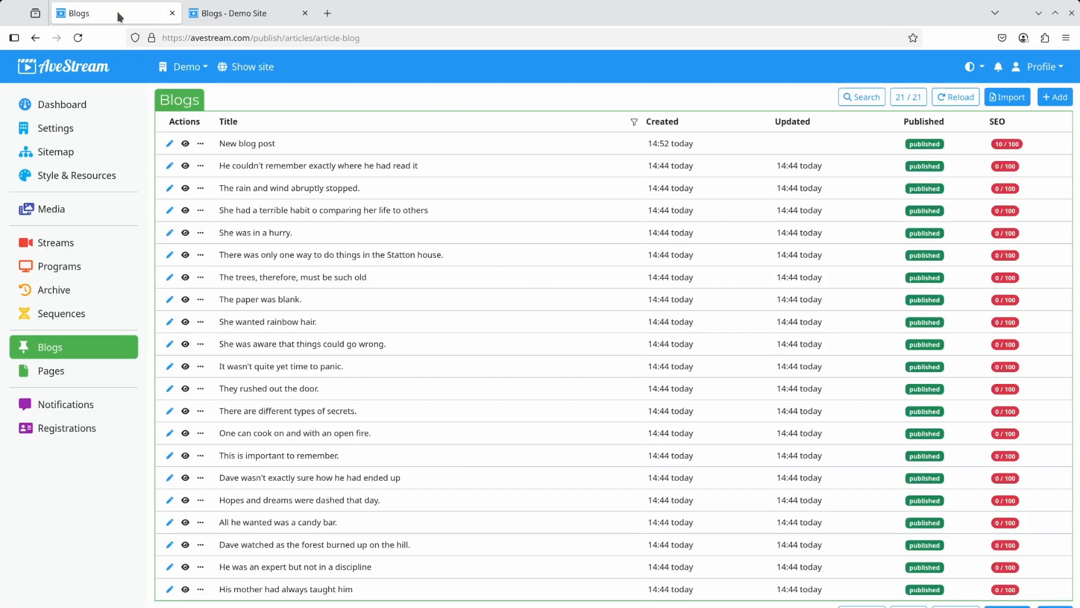
- Set the customer's default content language to sk and the default display format to sk-SK - Slovak (Slovakia), and save the settings
click(55, 130)
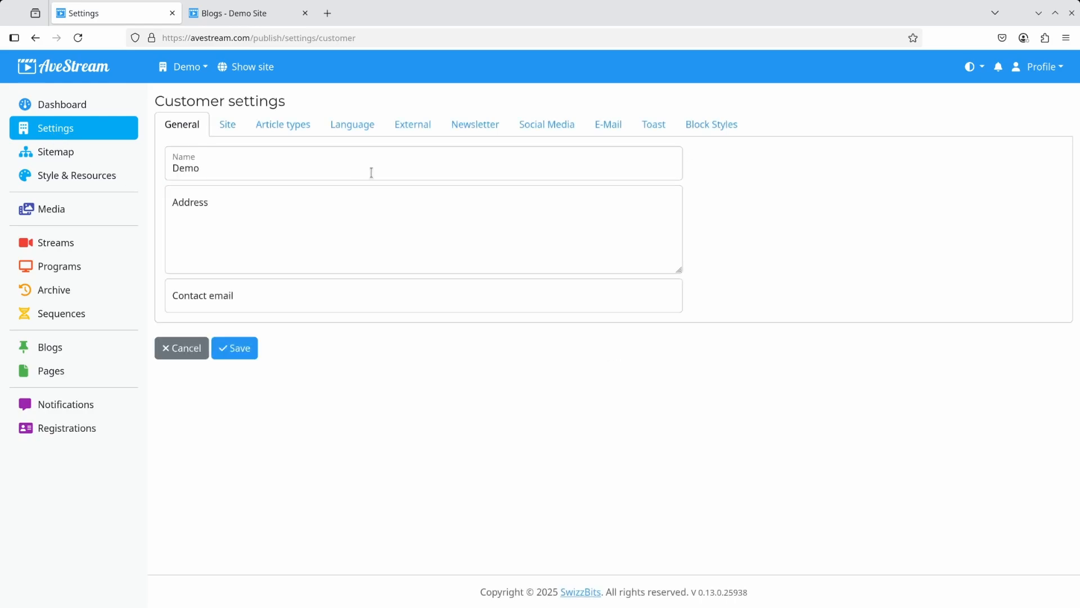
click(351, 128)
double_click(204, 166)
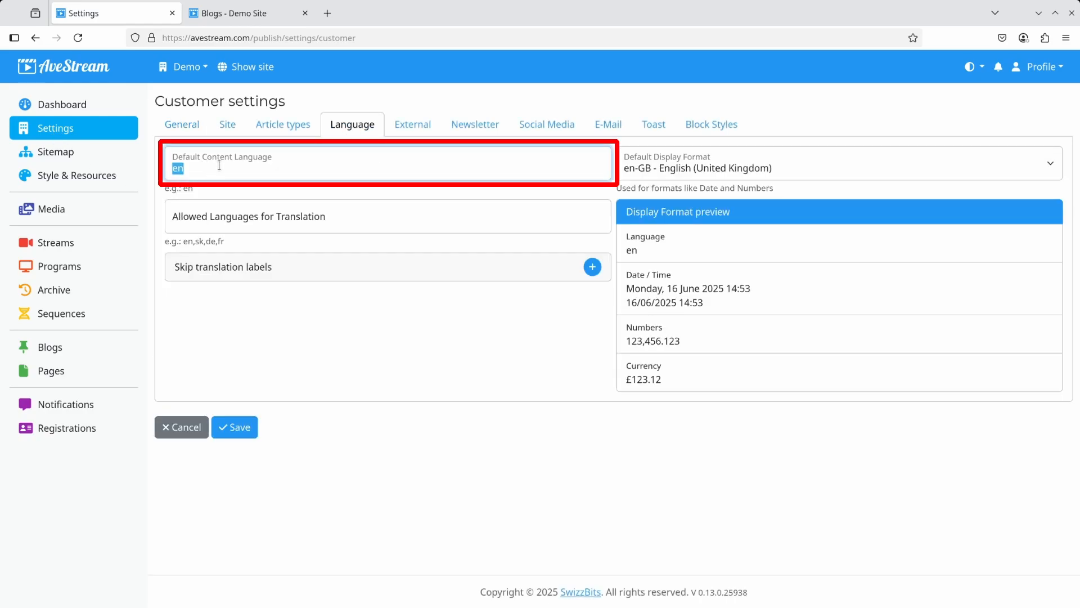
text(sk)
click(765, 167)
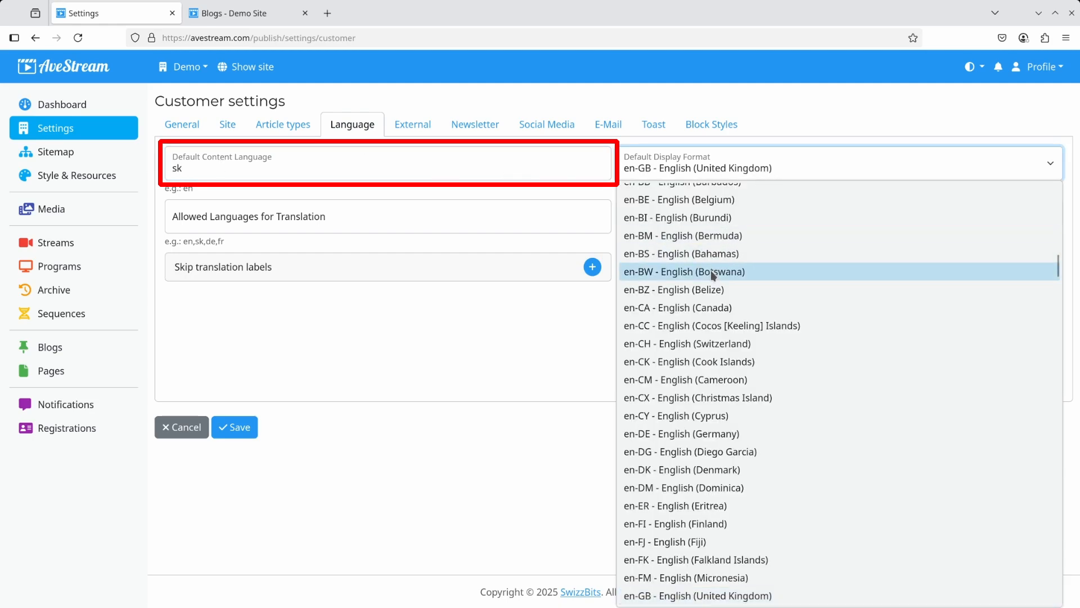
text(sk)
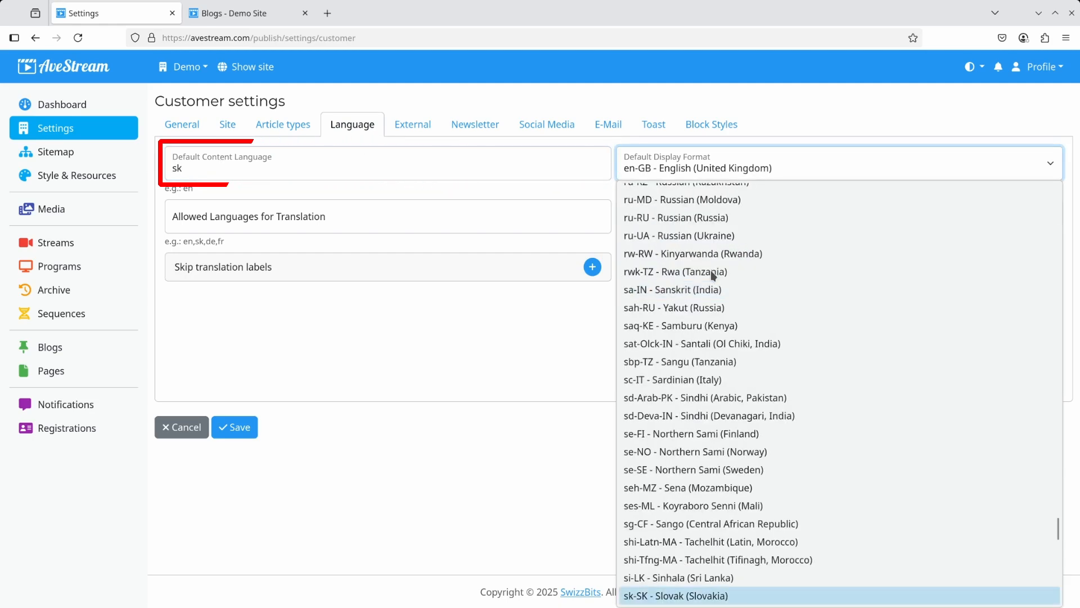
click(666, 595)
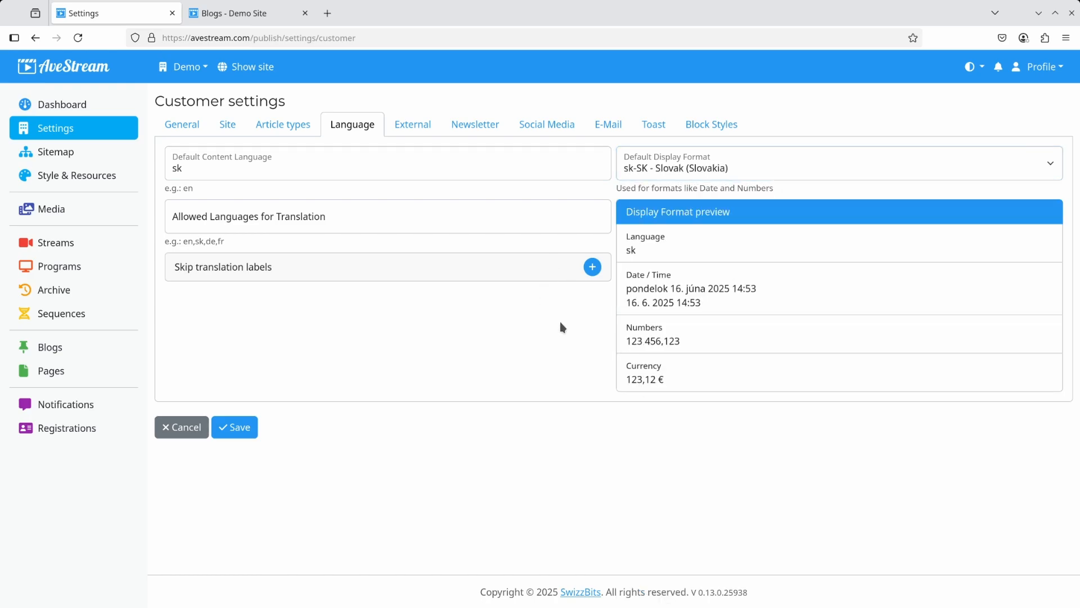
click(238, 427)
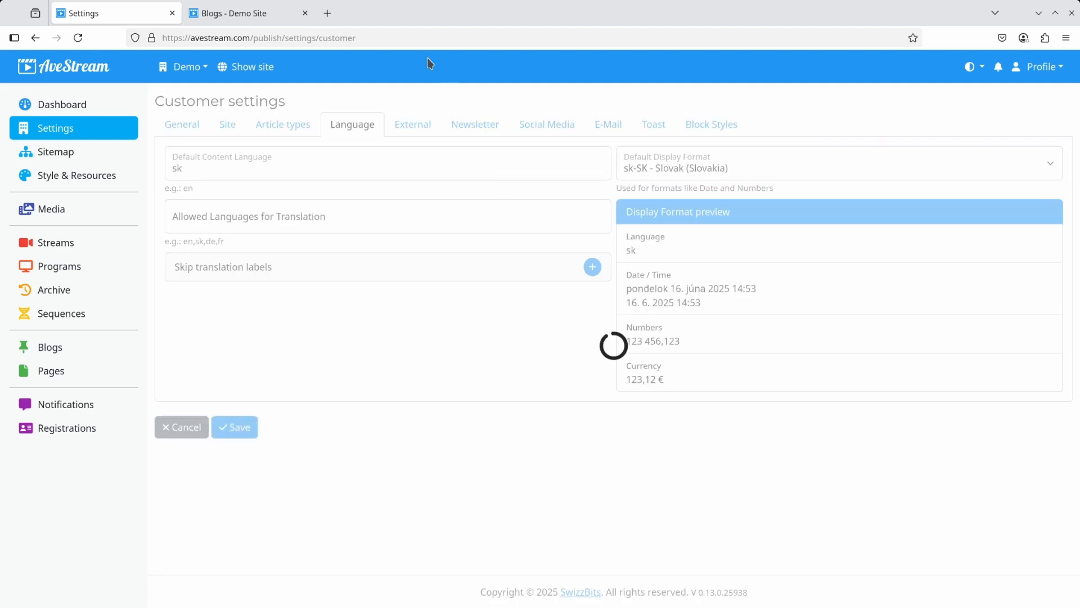
- Reload the demo site's Blogs overview to check the date format on the cards, and return to the AveStream home page
click(260, 12)
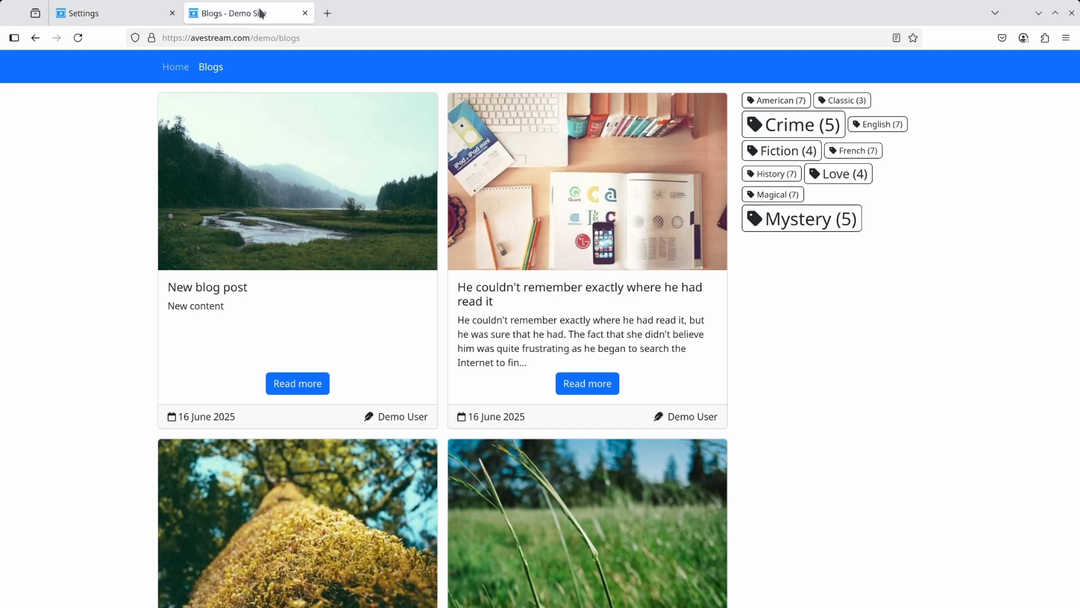
click(79, 39)
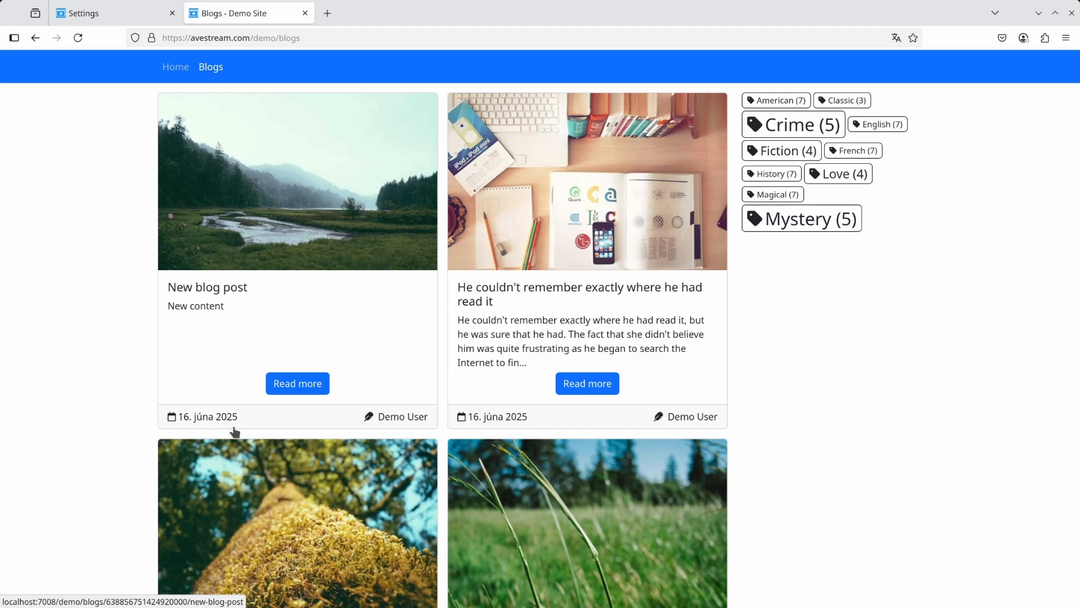
click(120, 21)
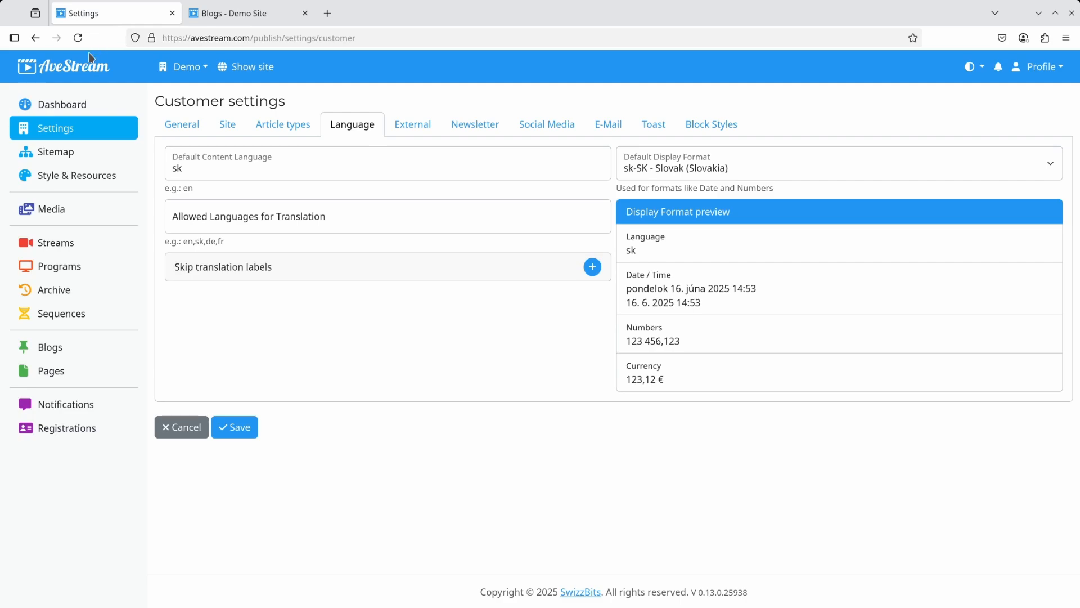
click(73, 67)
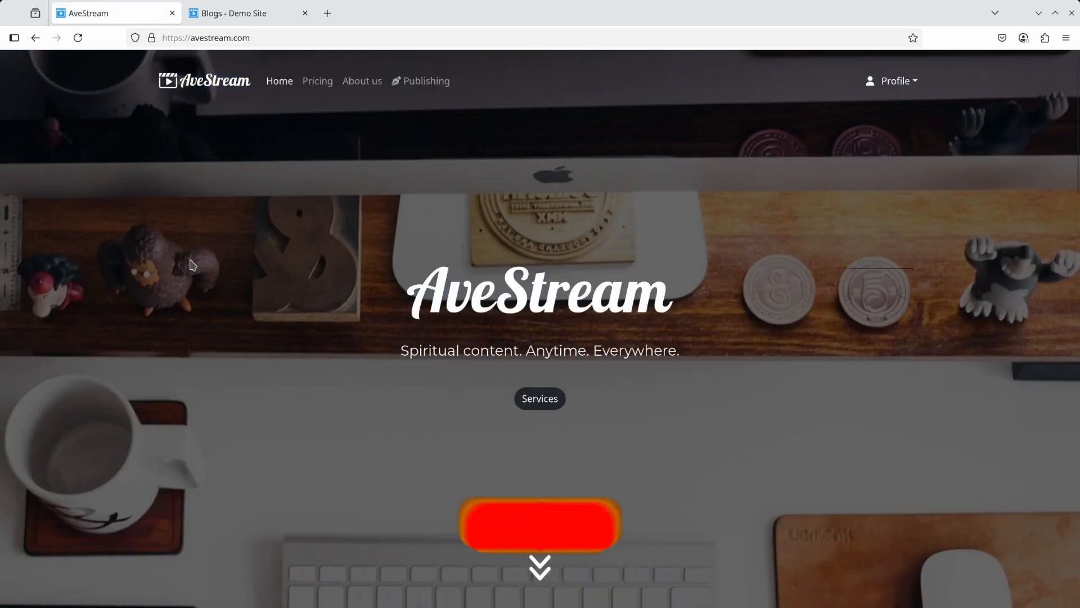